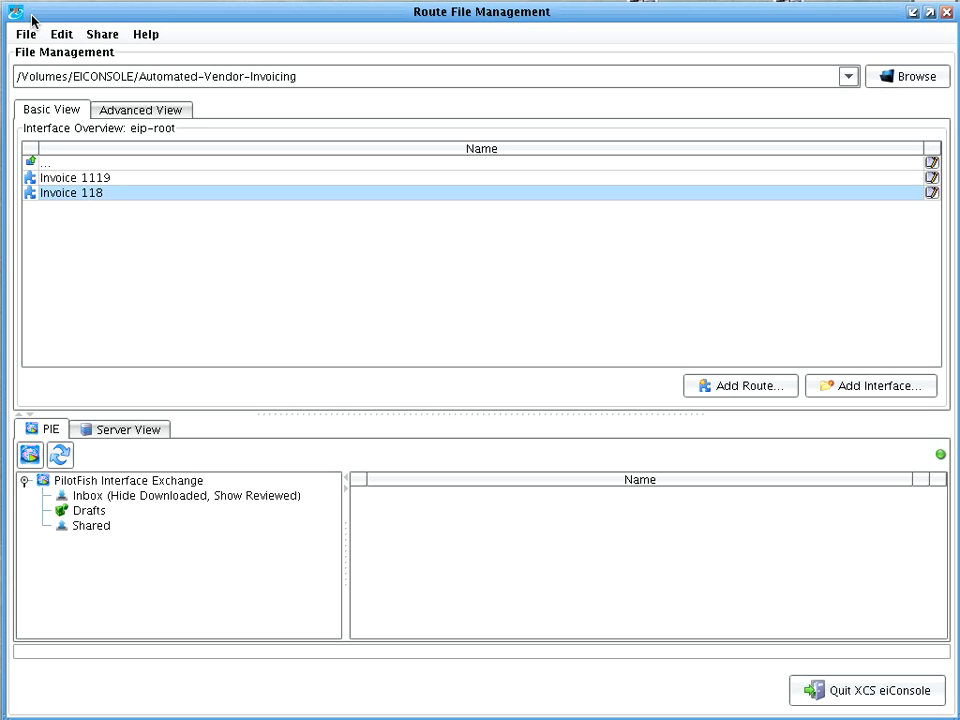
Open the Invoice 118 route and review the Pickup Invoice XLS listener's available types, polling directory and polling interval.
double_click(118, 200)
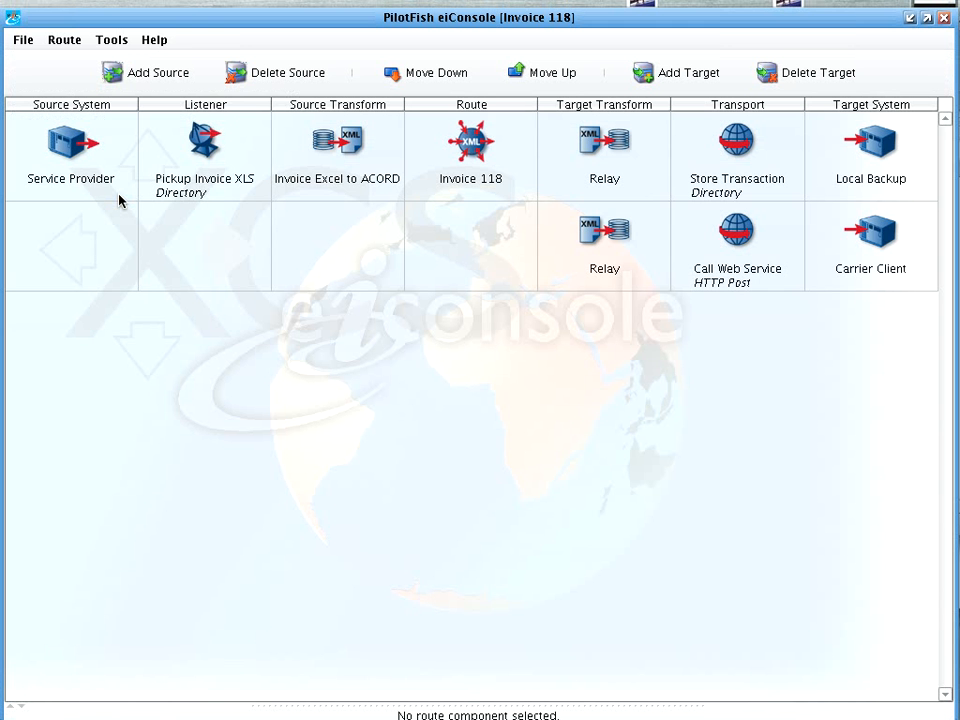
drag(121, 20, 122, 14)
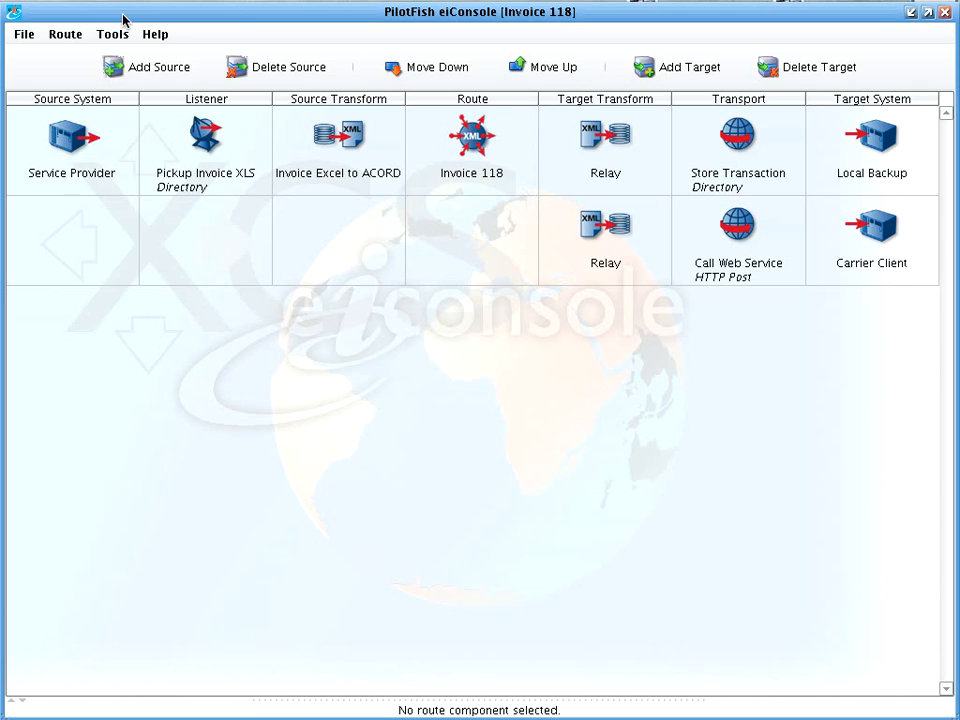
click(190, 120)
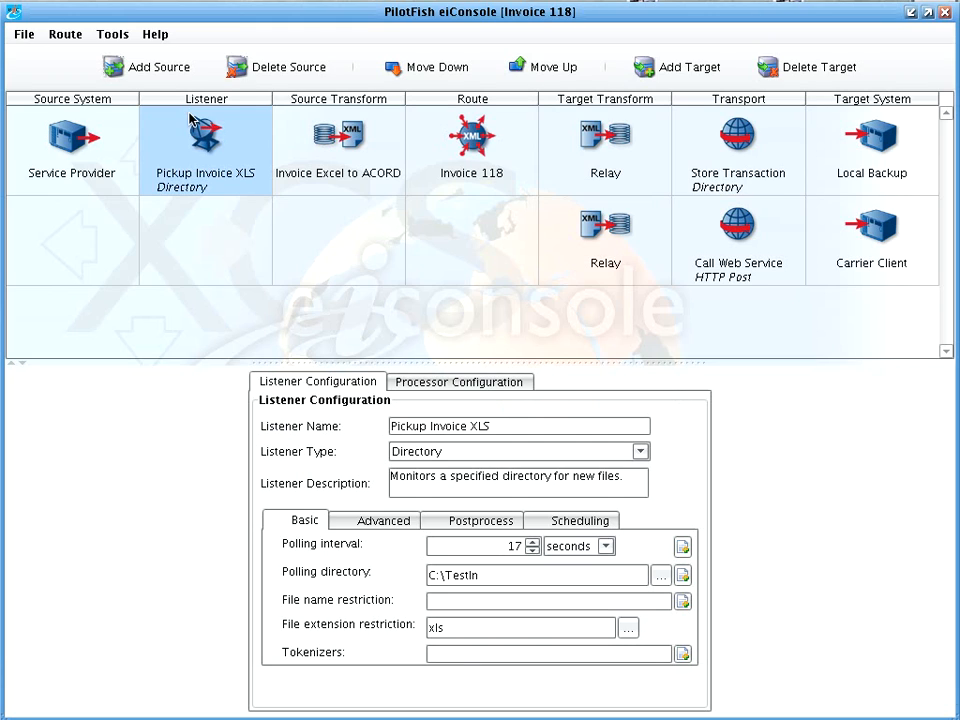
click(560, 455)
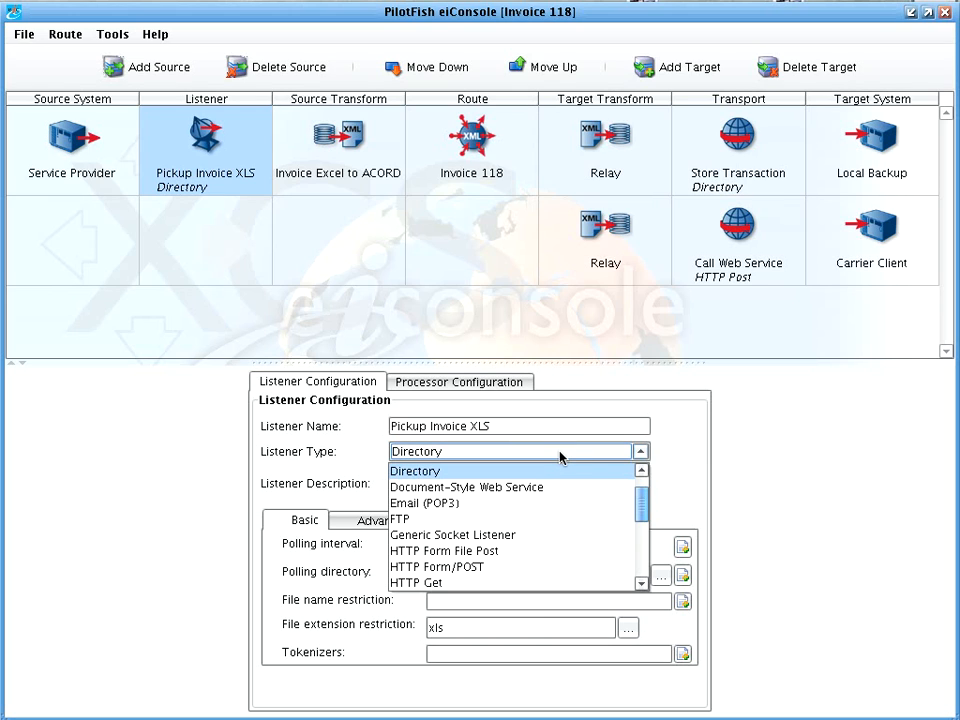
click(671, 441)
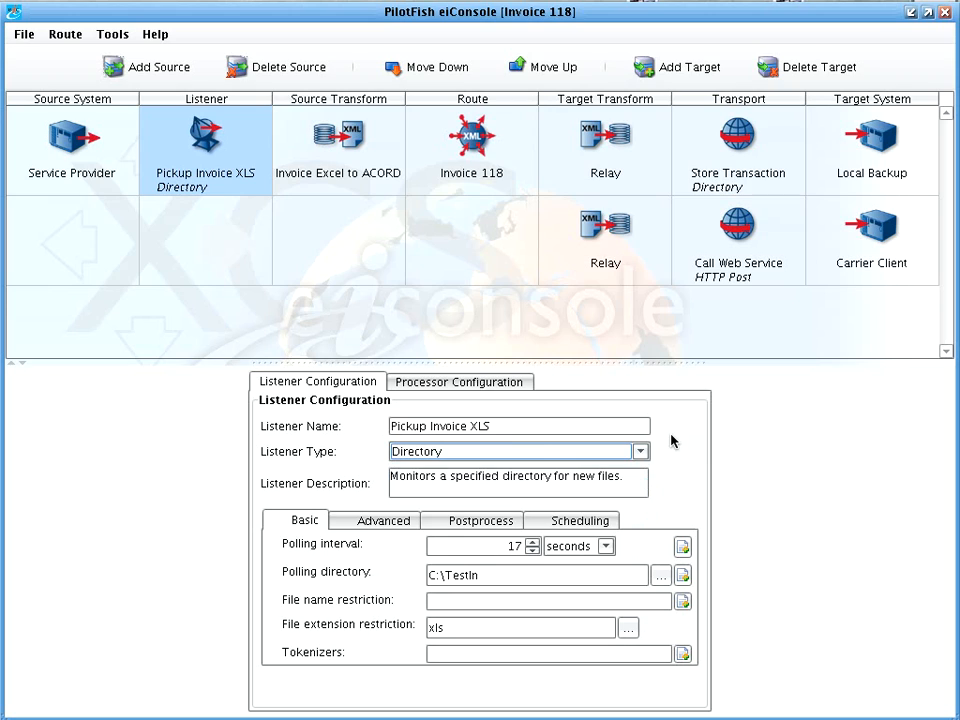
click(512, 575)
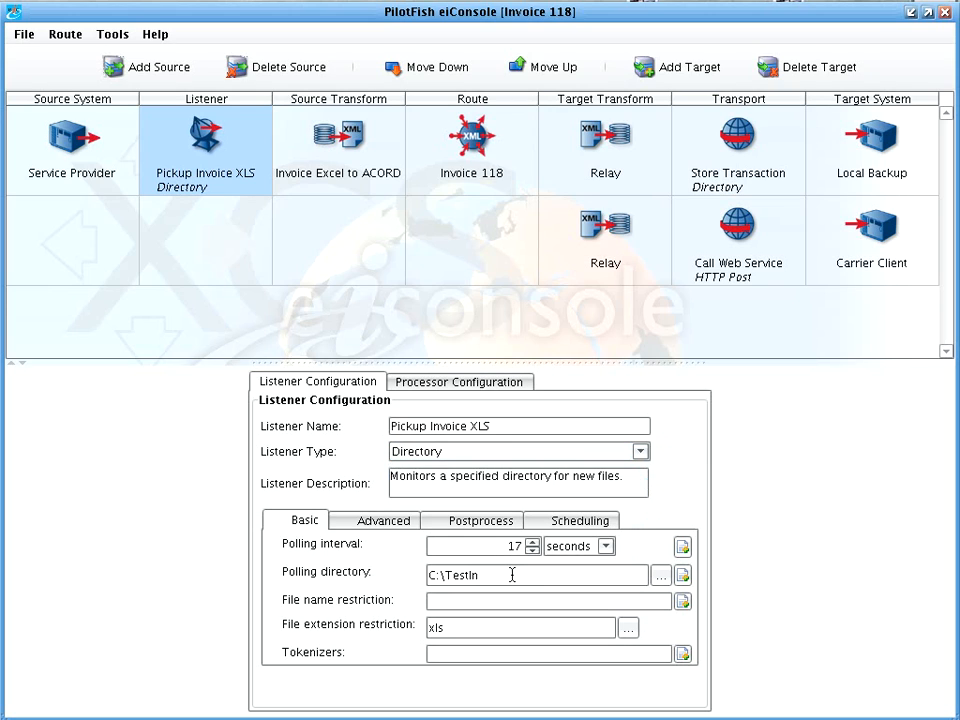
click(504, 548)
Review the transformation modules available for the Invoice Excel to ACORD source transform, keeping Microsoft Excel Transformer.
click(320, 160)
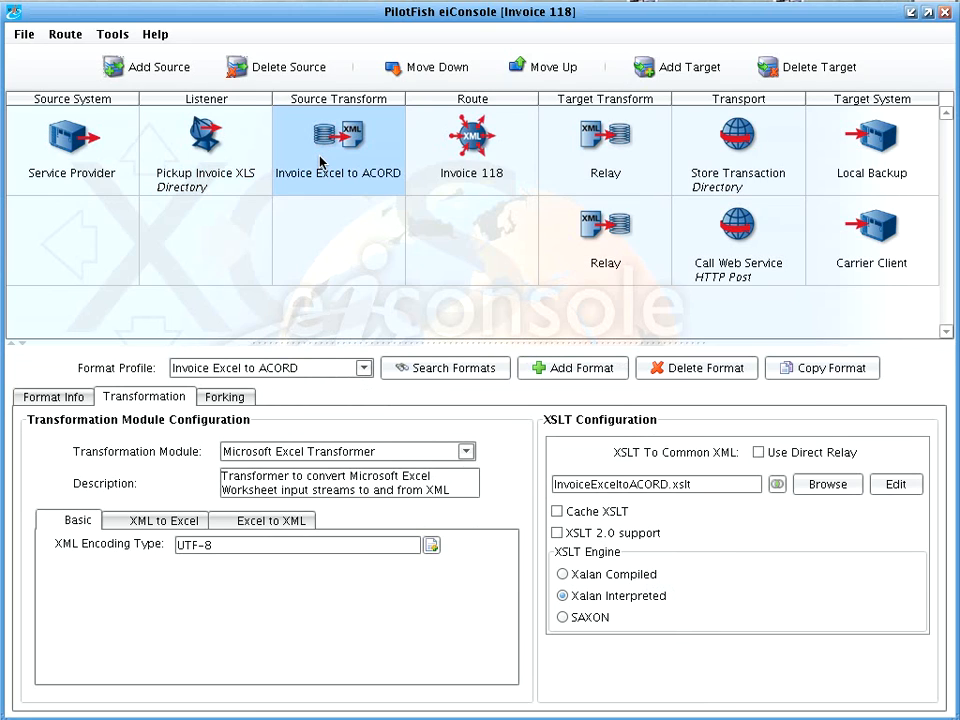
click(294, 455)
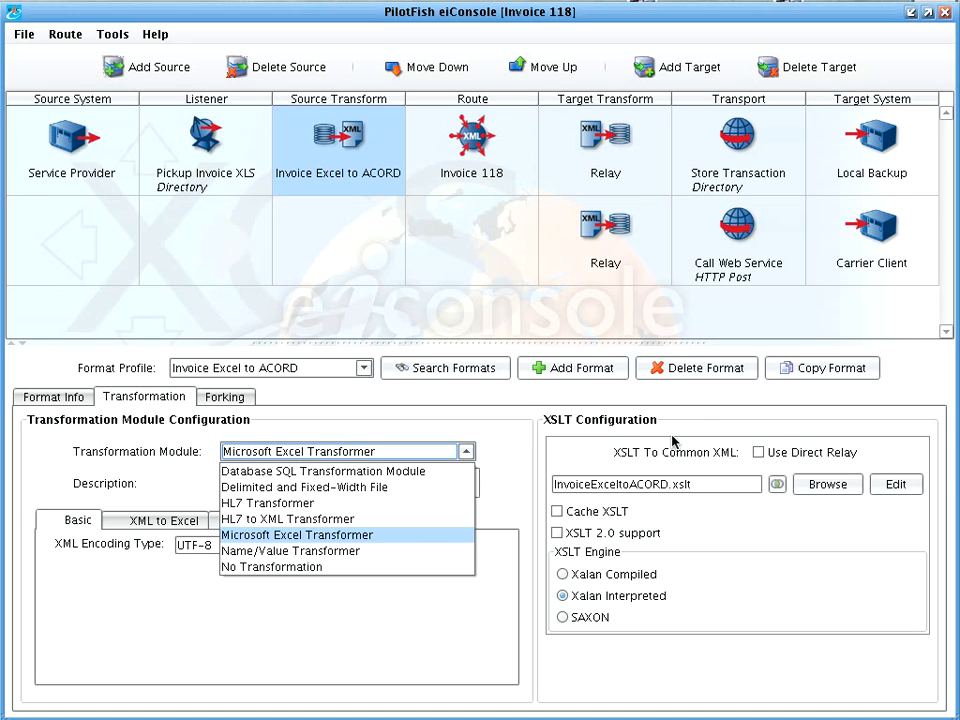
click(672, 440)
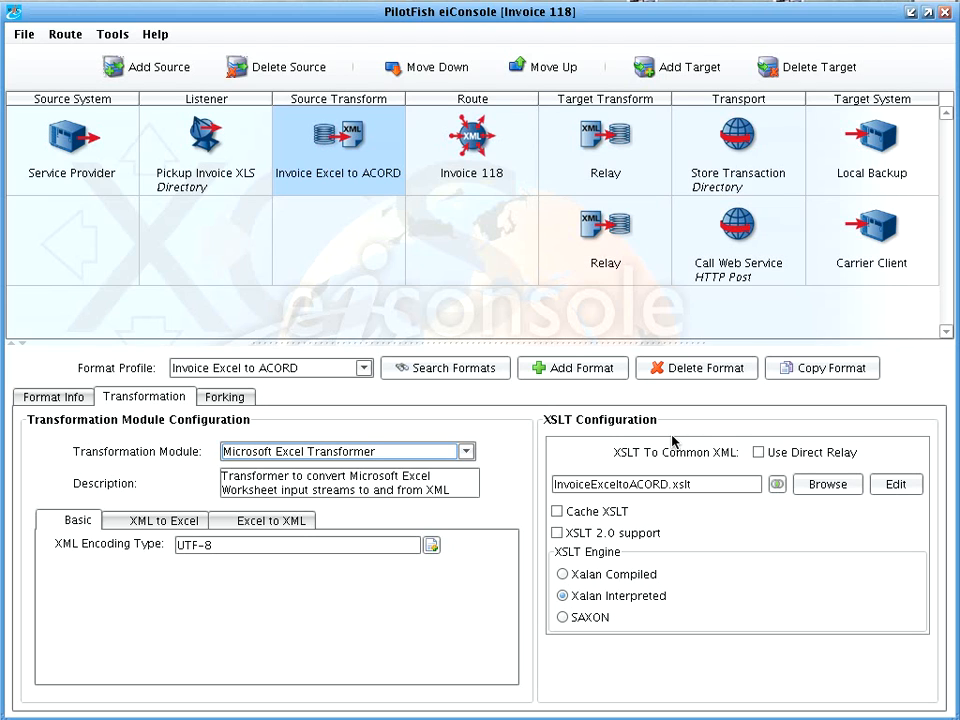
Open the InvoiceExceltoACORD.xslt mapping for editing and expand the source XCSExcelSheet rows and the target TXLifeRequest down to OLifE.
click(896, 484)
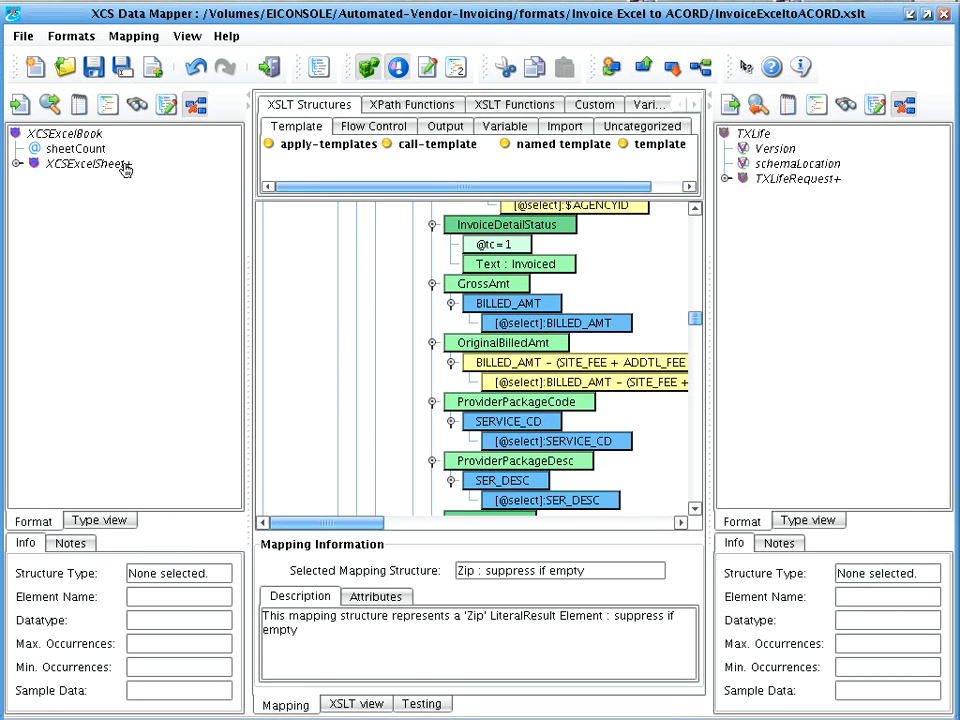
click(16, 165)
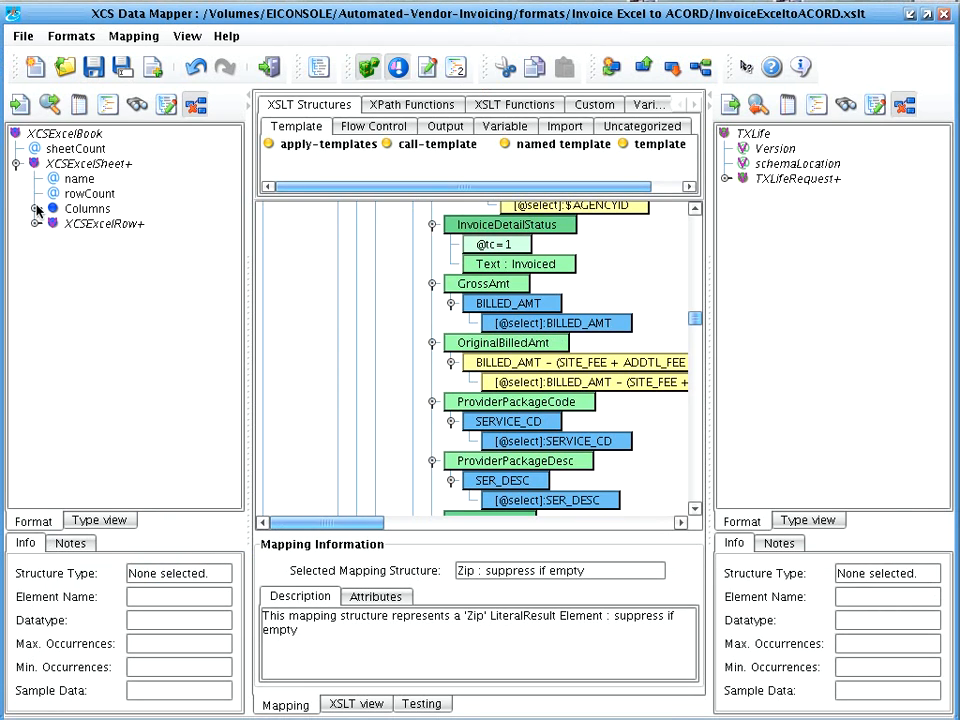
click(36, 208)
click(40, 252)
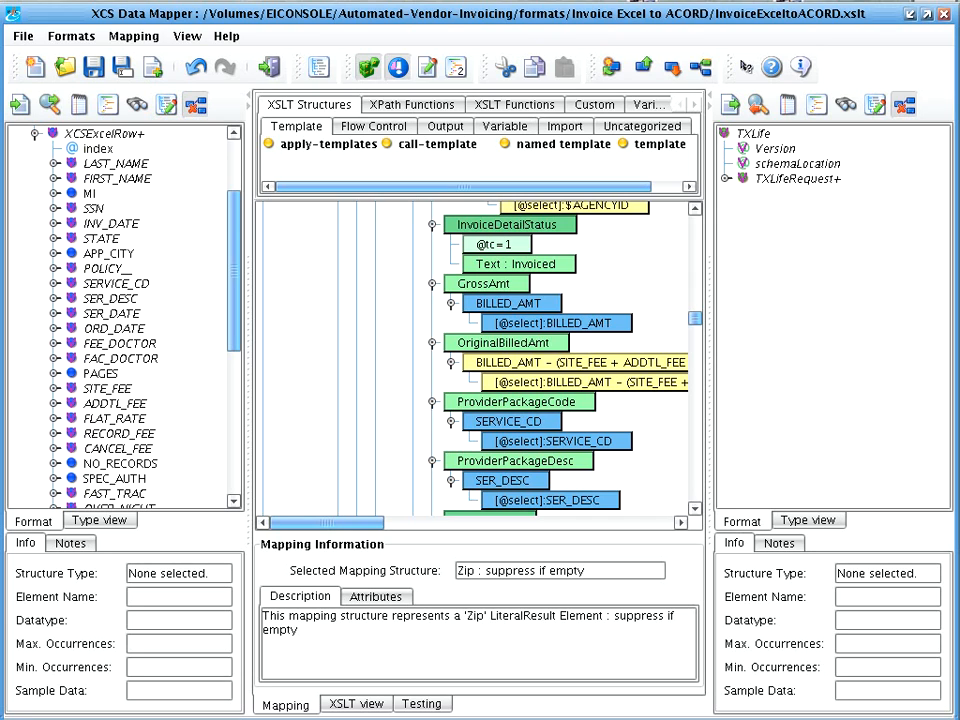
click(725, 179)
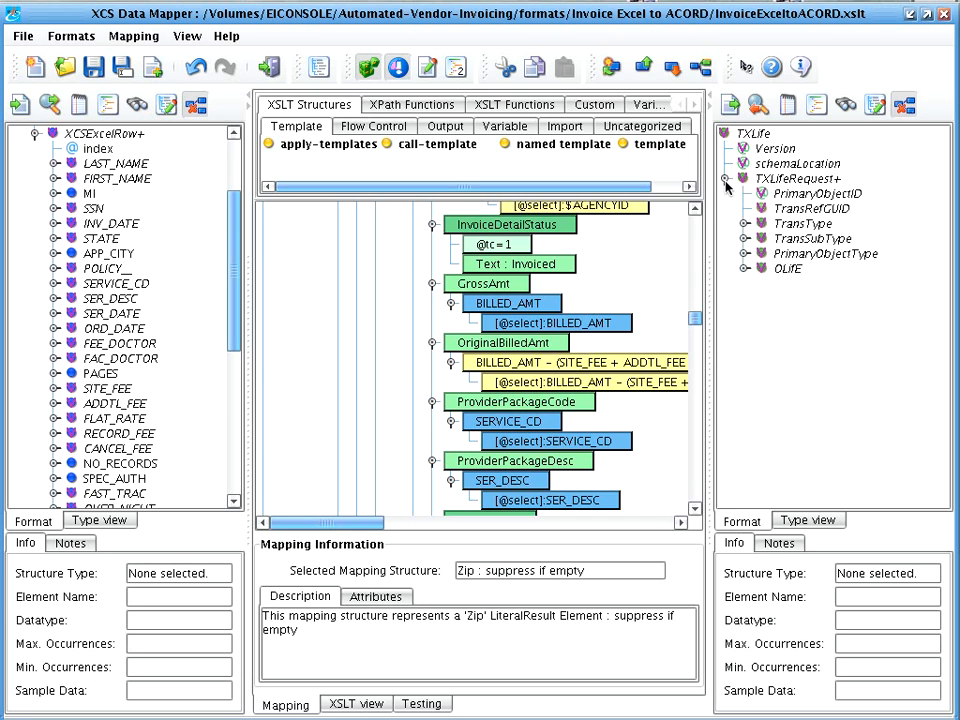
click(743, 269)
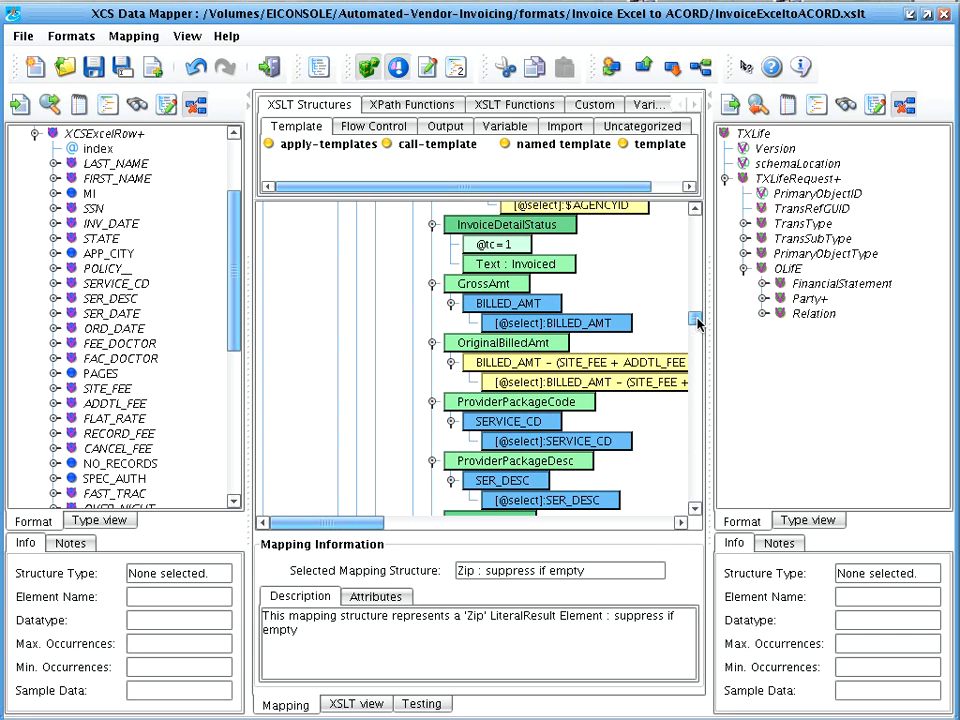
Examine the ProviderPackageCode mapping from SERVICE_CD and the FAC_DOCTOR if condition, plus the available XPath and XSLT functions.
mouse_move(697, 320)
mouse_down()
mouse_move(694, 311)
mouse_move(696, 325)
mouse_up()
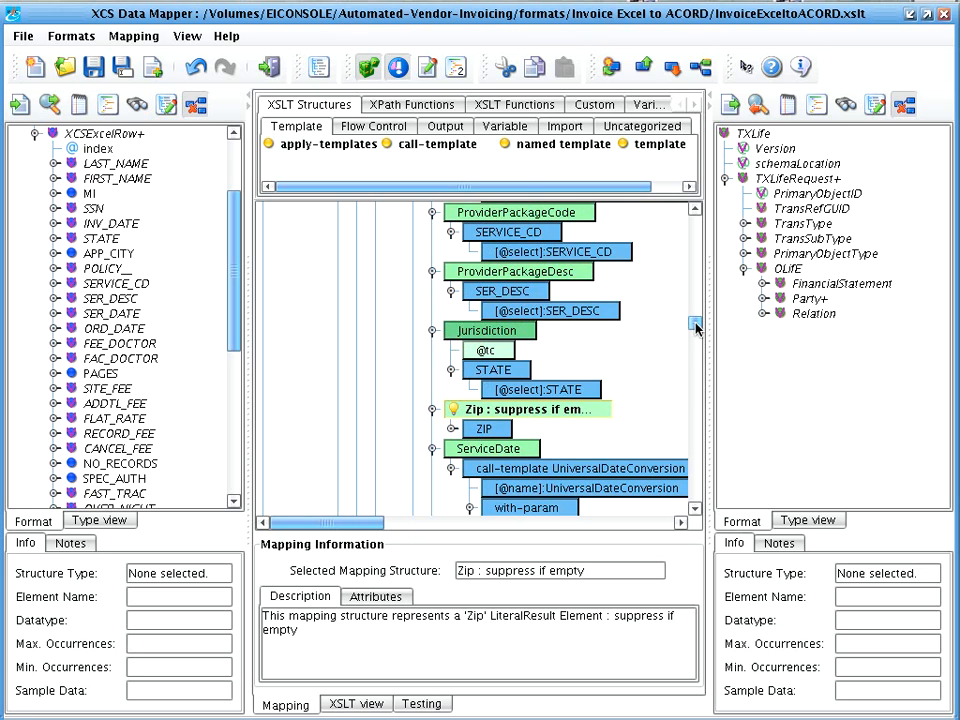
click(476, 218)
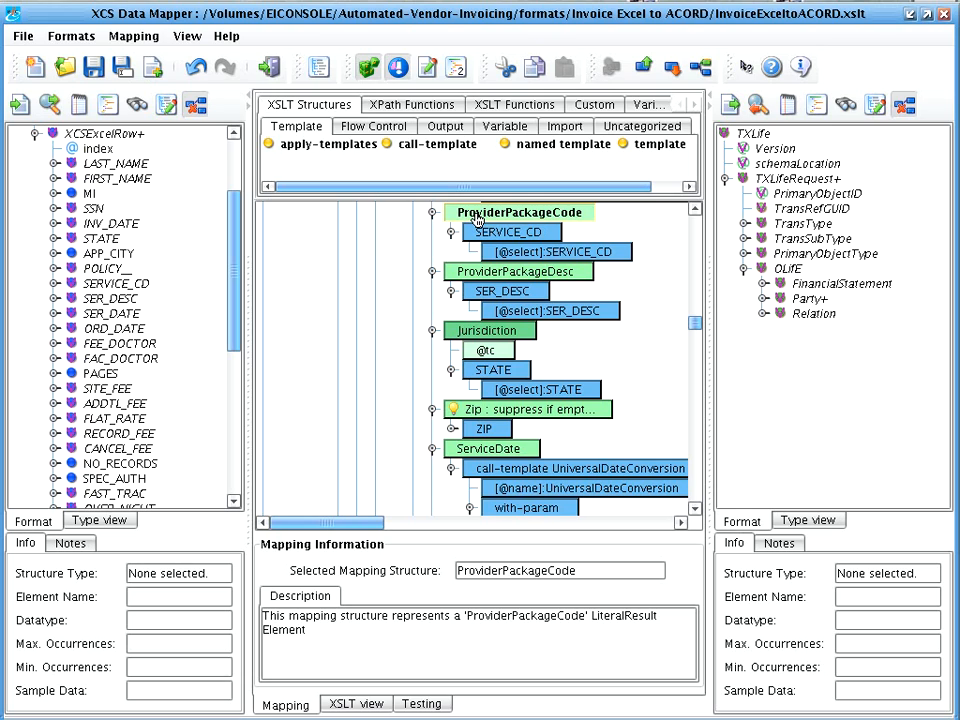
click(488, 237)
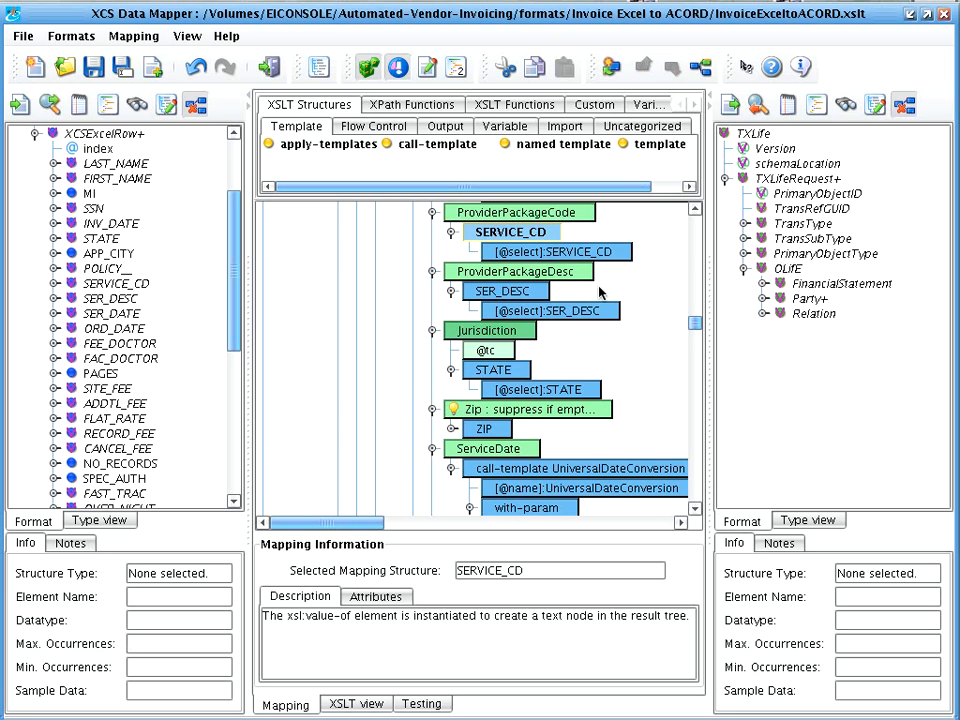
drag(699, 327, 698, 306)
click(461, 233)
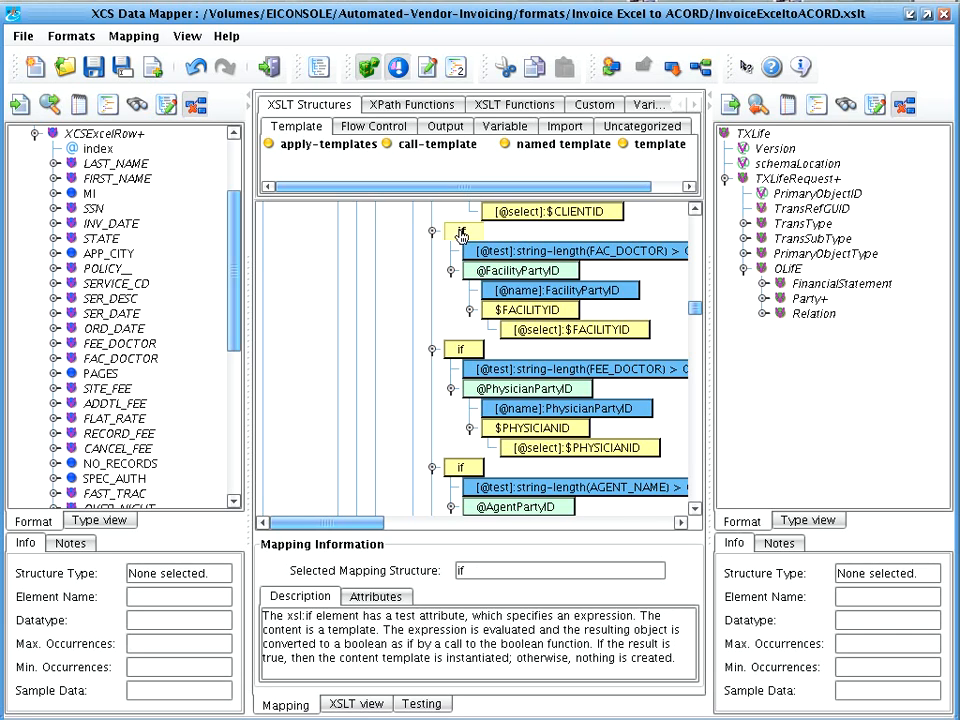
click(390, 106)
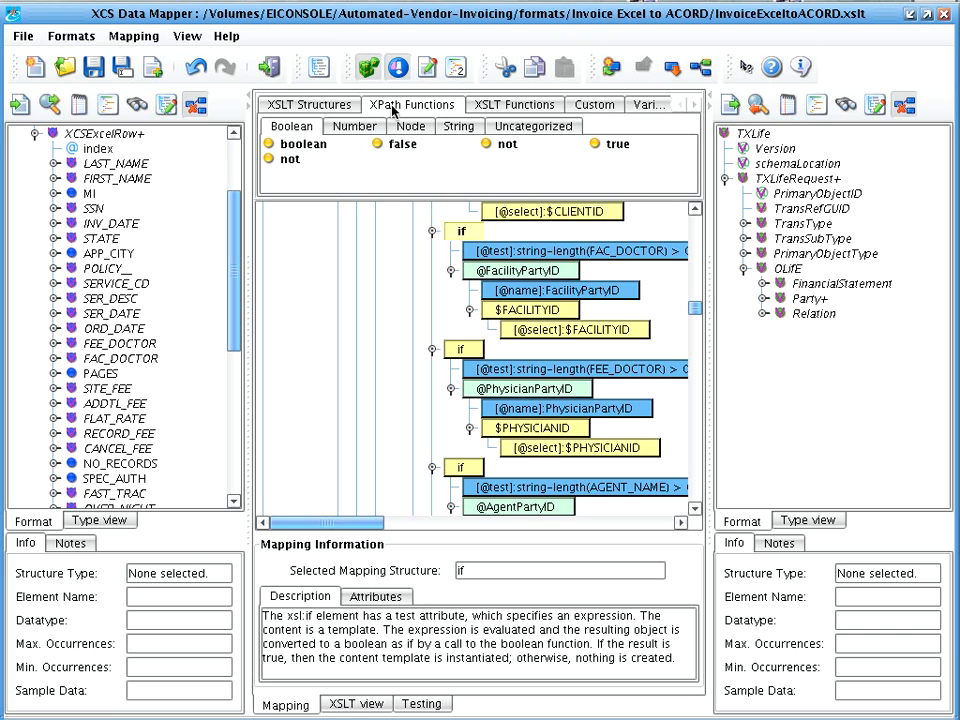
click(489, 108)
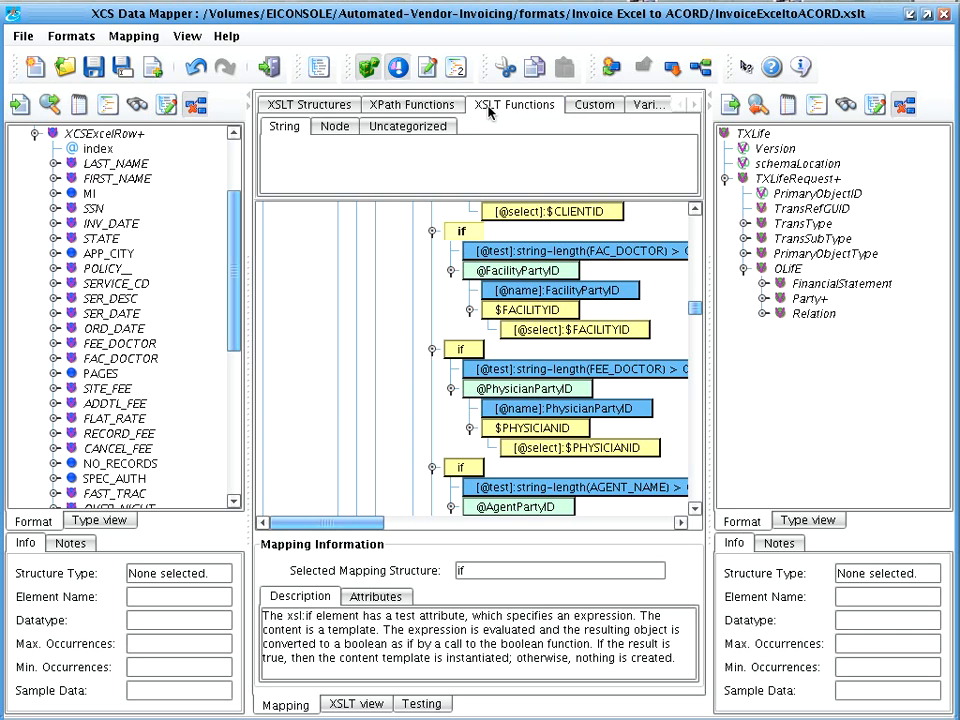
View the mapping's underlying XSLT code, then return to the console without saving the mapping.
click(360, 704)
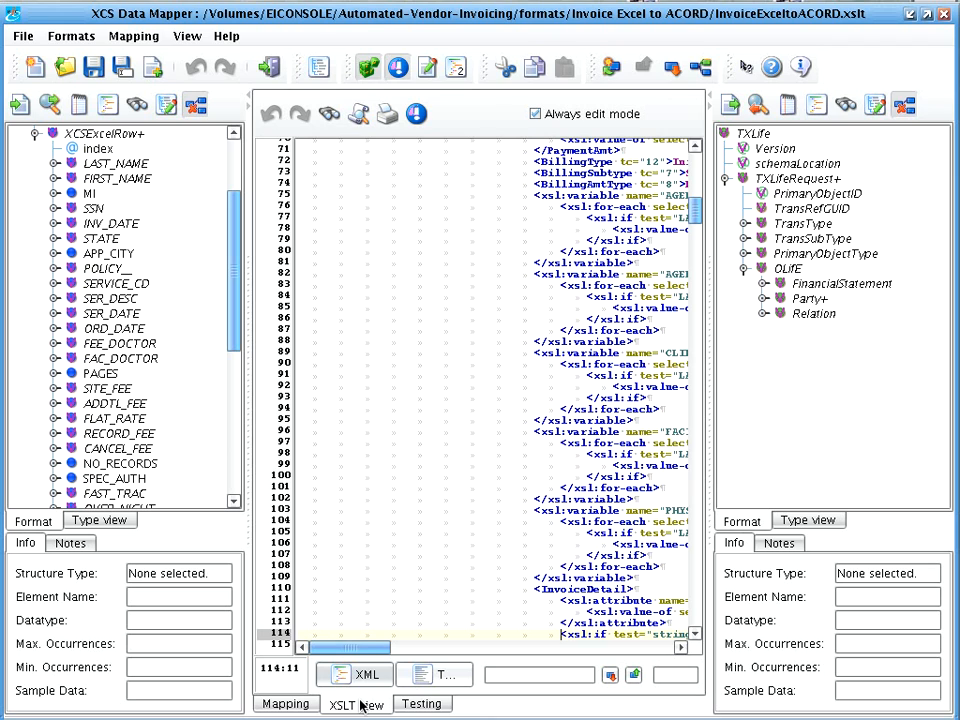
drag(366, 647, 400, 657)
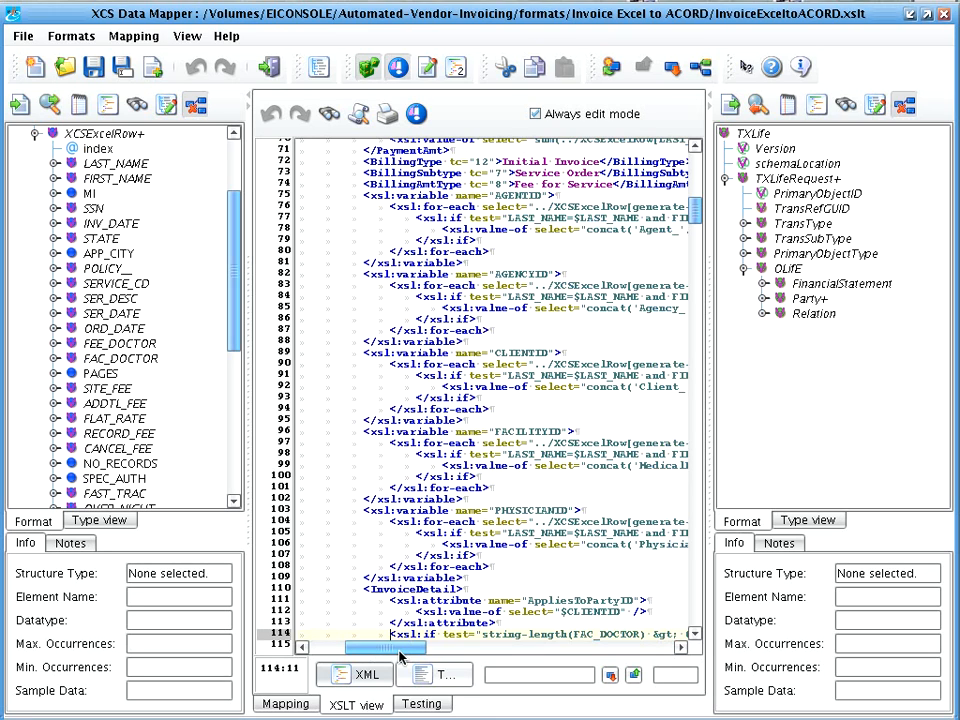
click(269, 67)
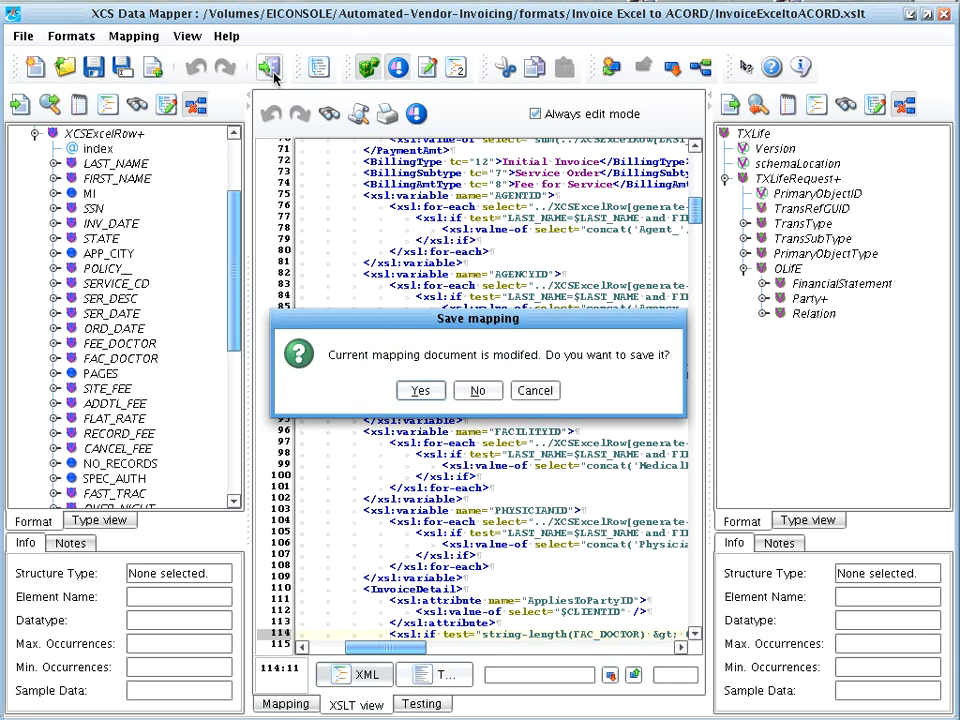
click(477, 391)
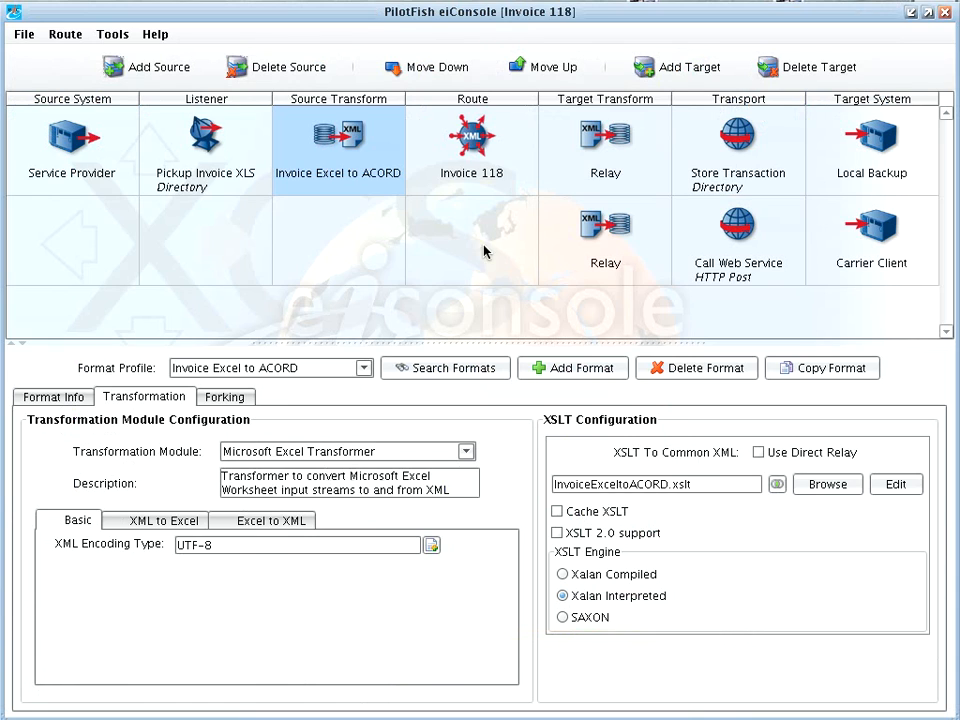
Review the Invoice 118 route settings, both Relay target transforms, the Store Transaction transport types and the Call Web Service transport.
click(482, 178)
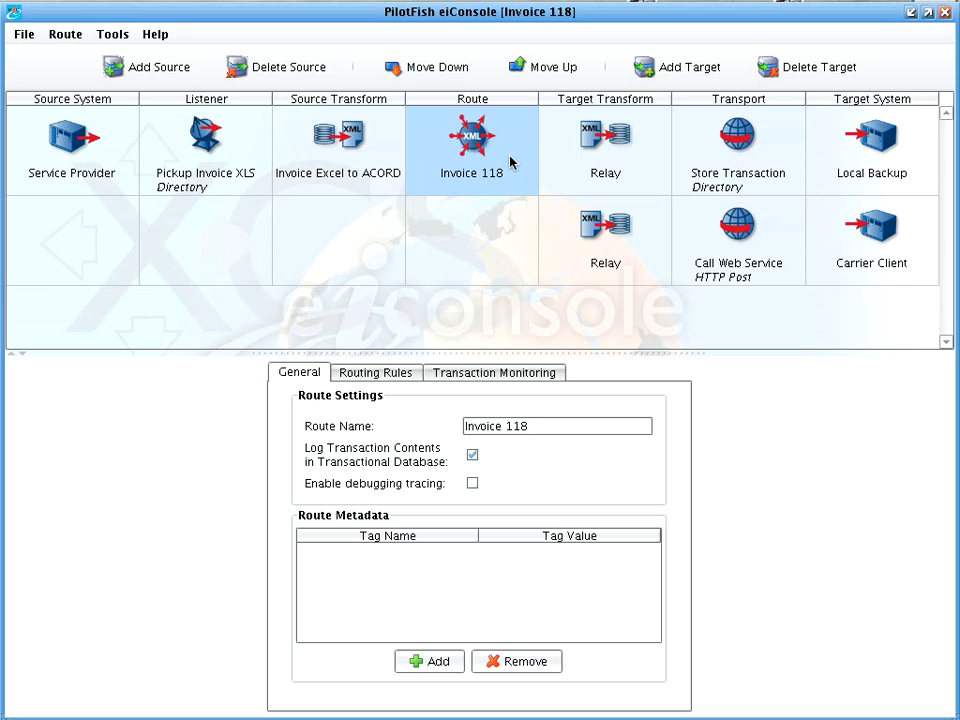
click(585, 176)
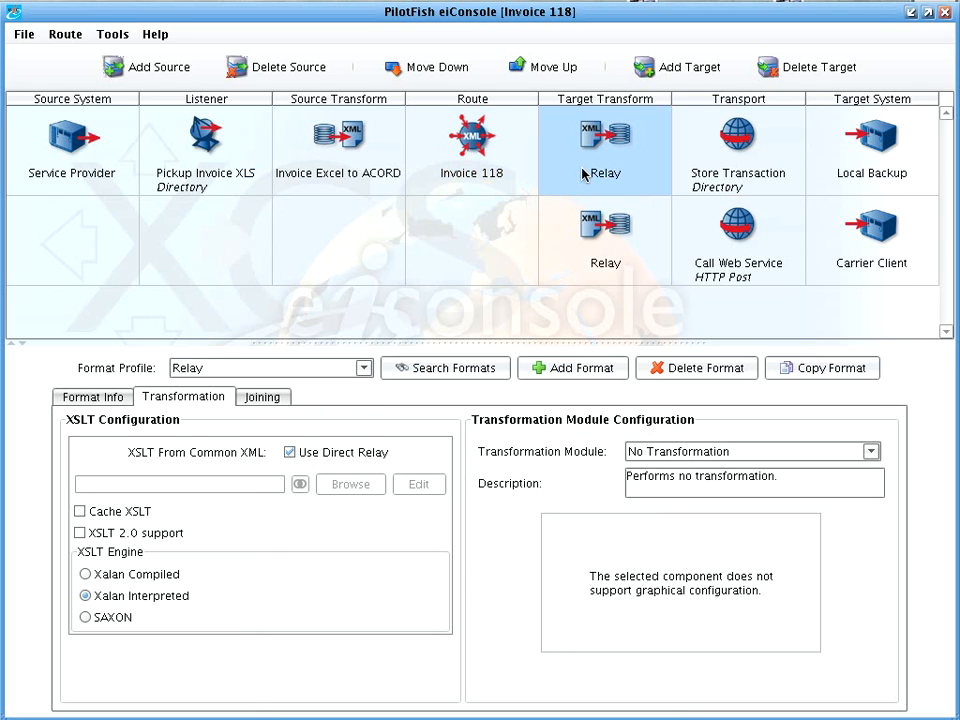
click(707, 186)
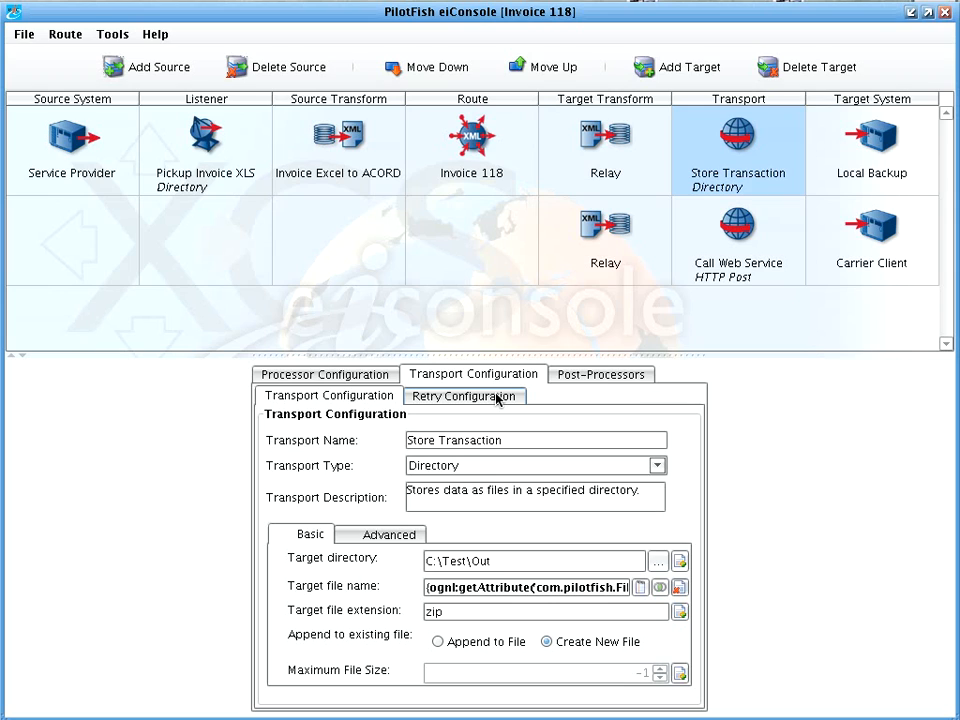
click(493, 466)
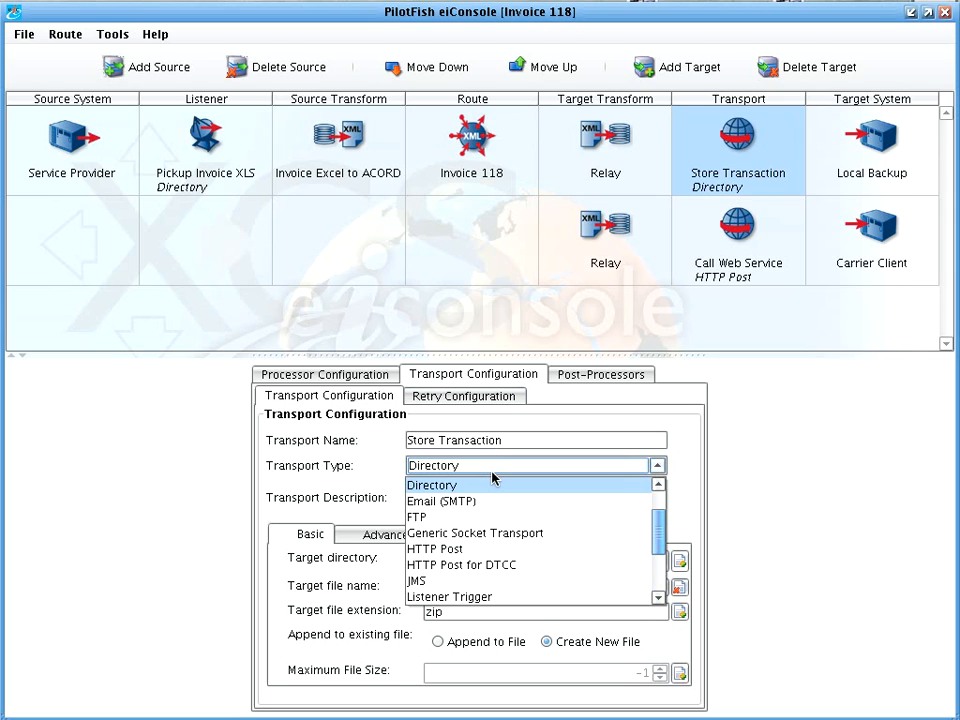
click(493, 477)
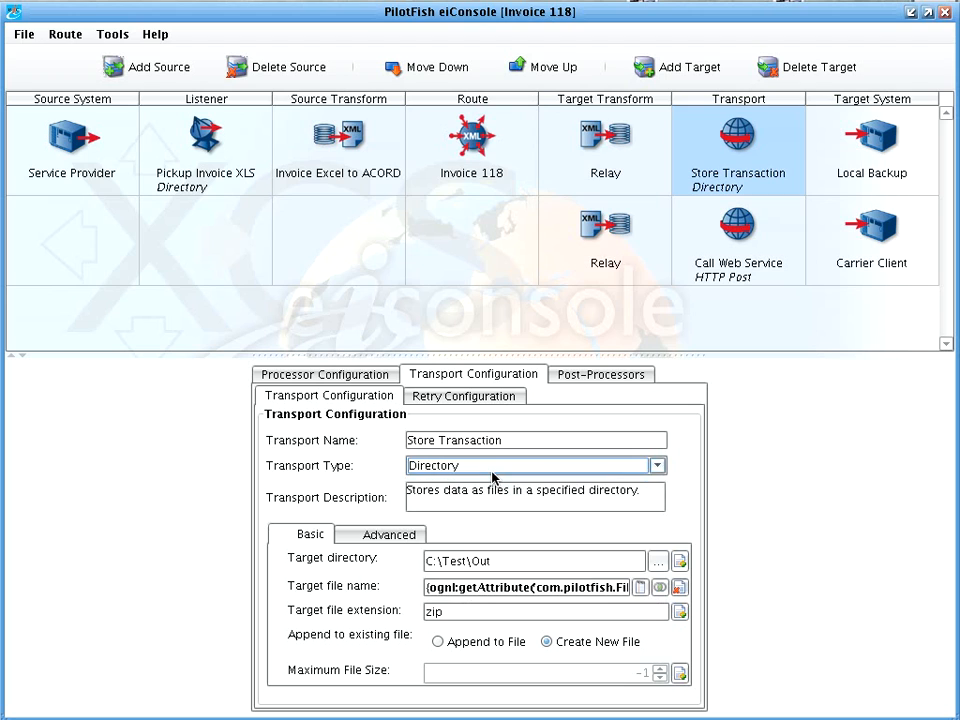
click(625, 246)
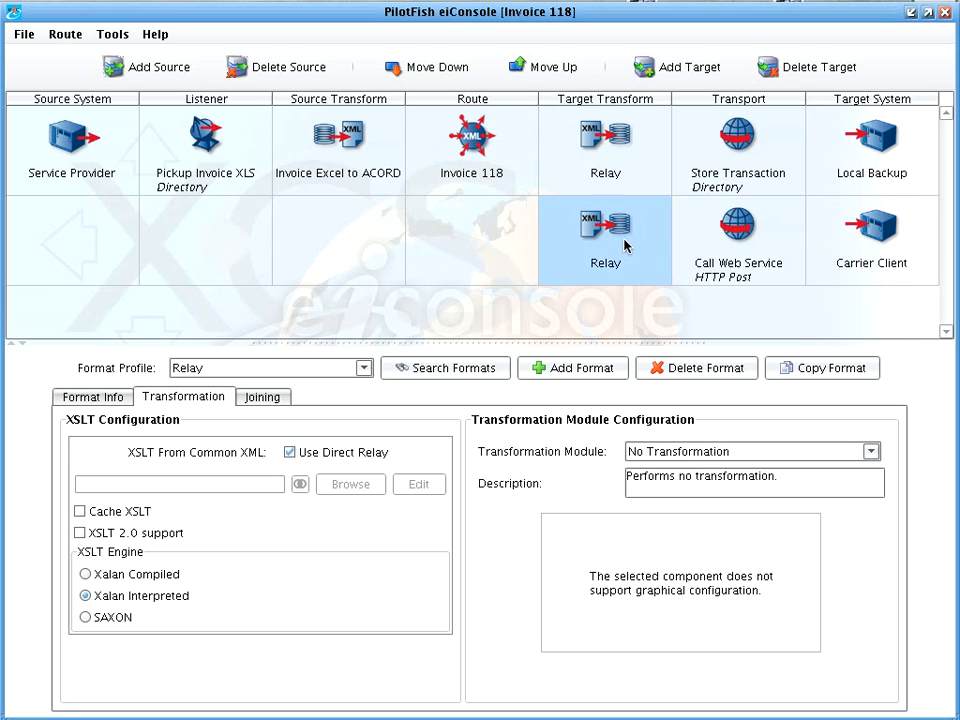
click(697, 245)
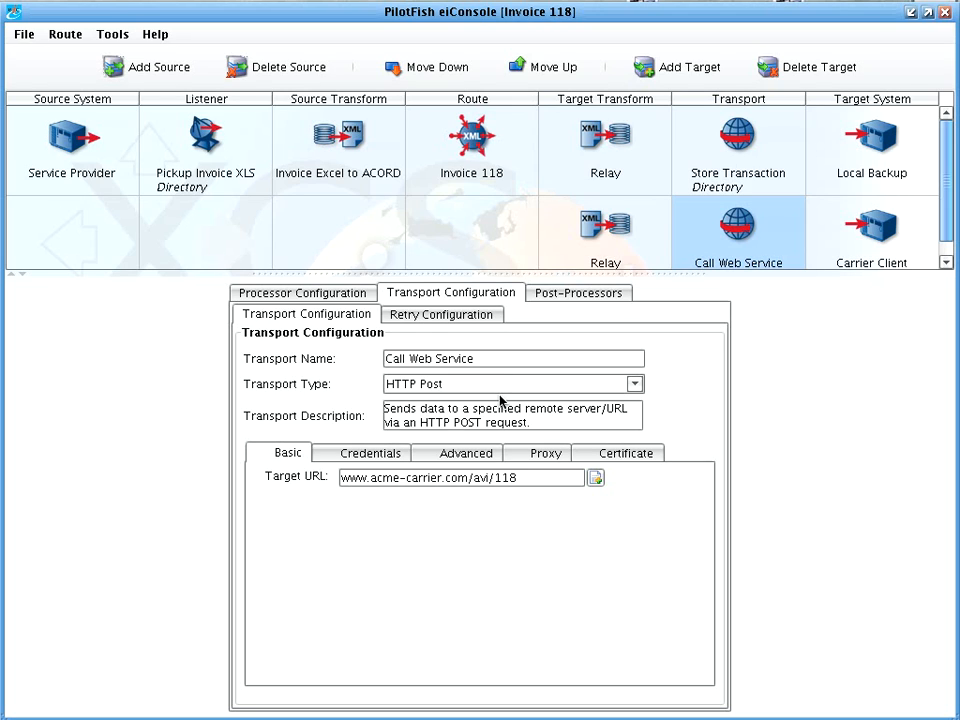
Switch the route to testing mode and start the test at the Microsoft Excel Transformer stage of Invoice Excel to ACORD.
click(68, 38)
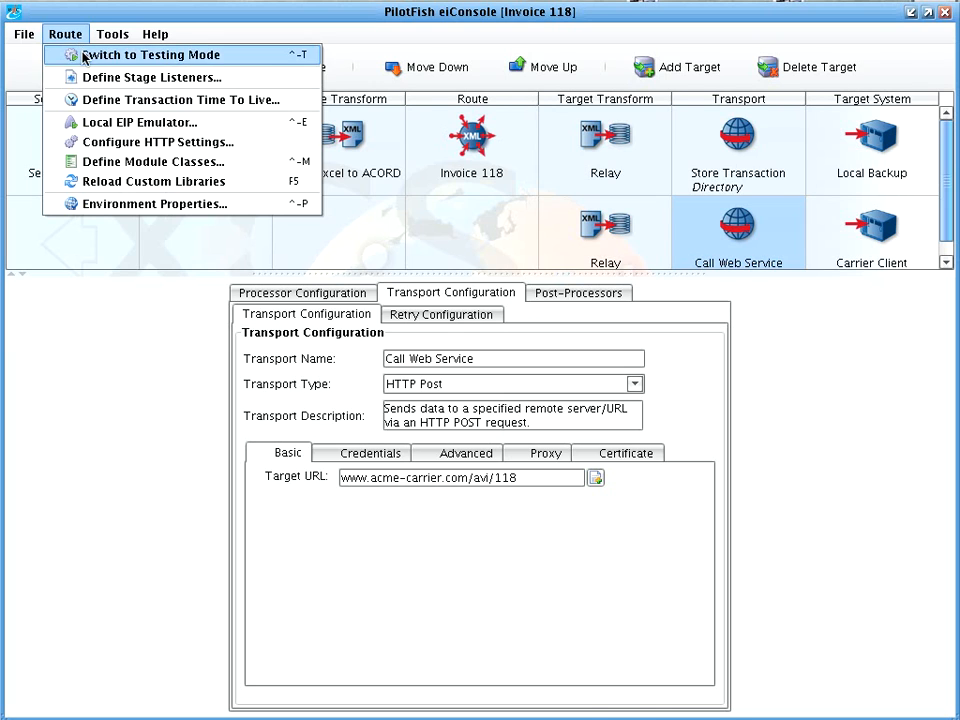
click(80, 55)
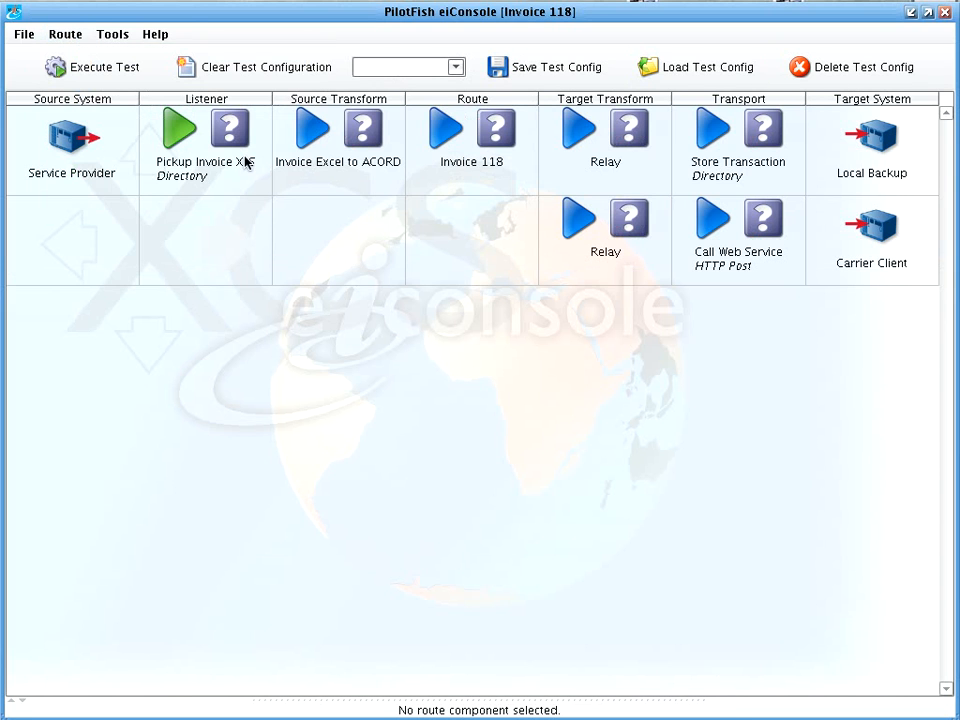
click(291, 166)
click(518, 451)
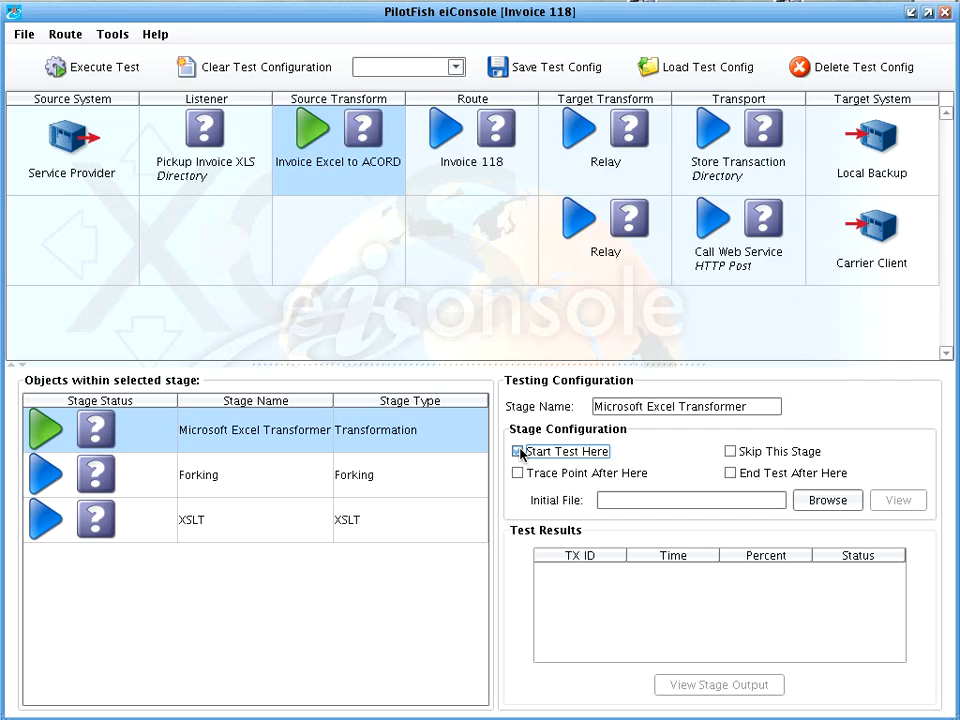
Set the test to end after the No Transformation stage of the Relay target transform for the Carrier Client.
click(623, 280)
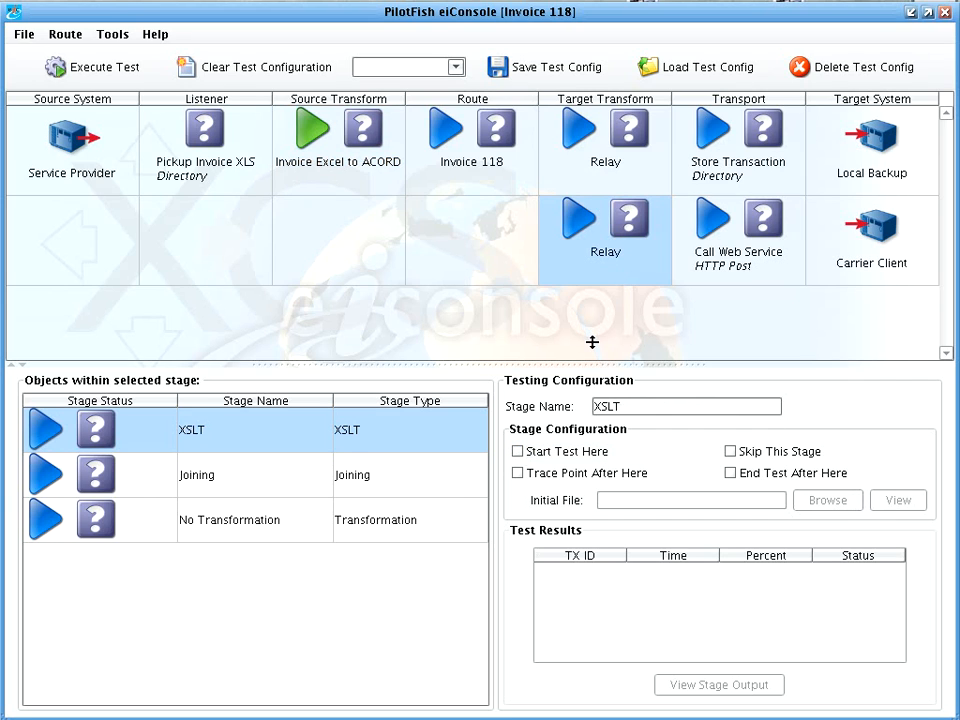
click(455, 520)
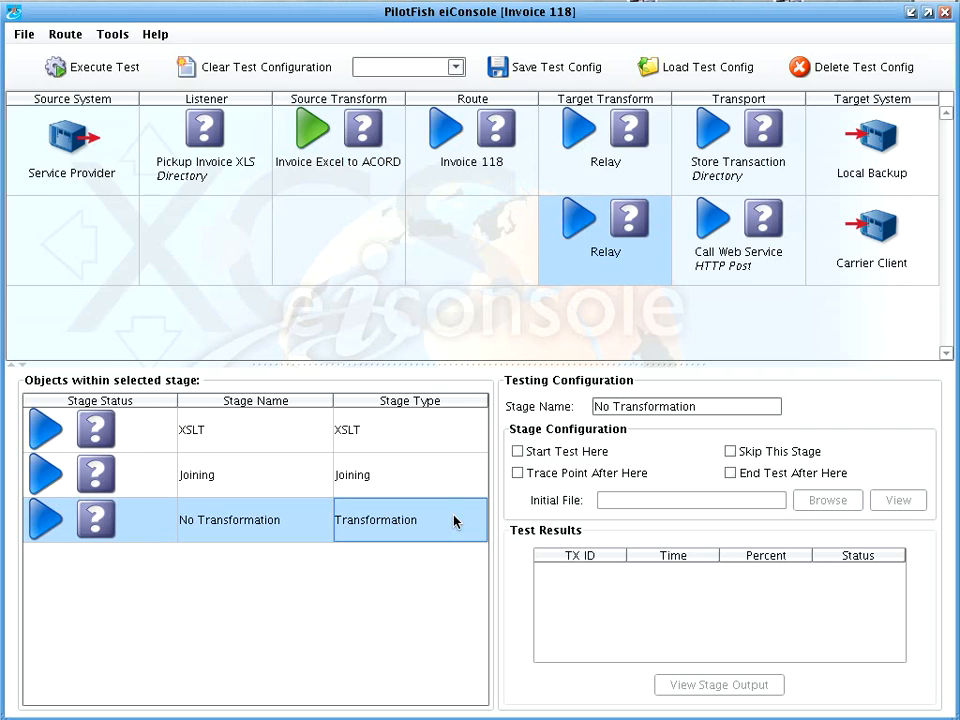
click(758, 478)
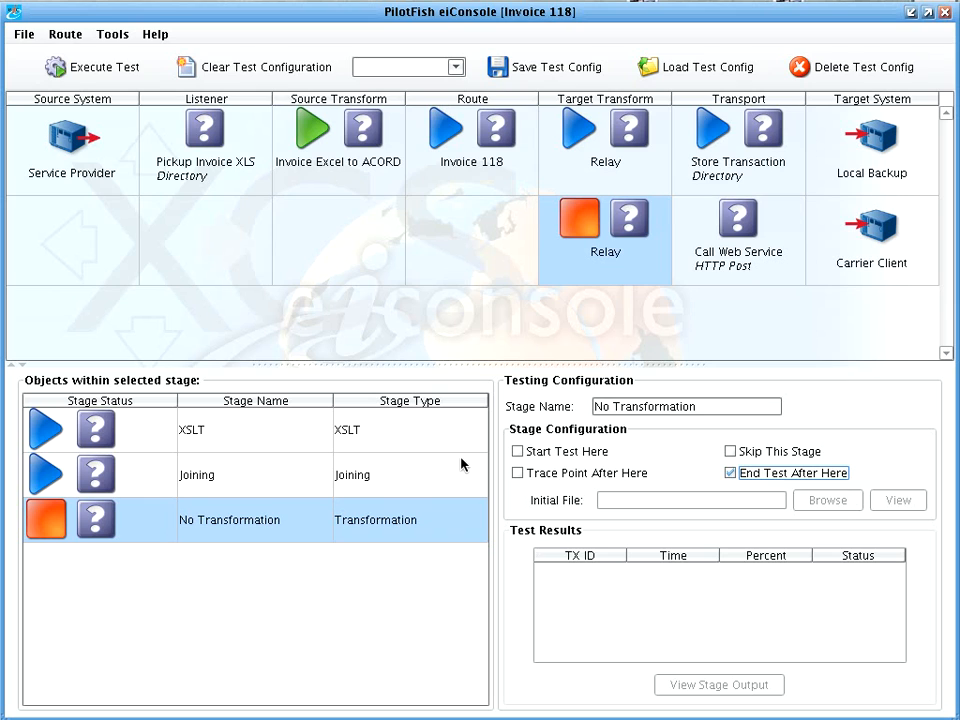
Execute the test with 118 Test.xls from the EICONSOLE volume's Automated-Vendor-Invoicing/data folder as the starting file.
click(69, 72)
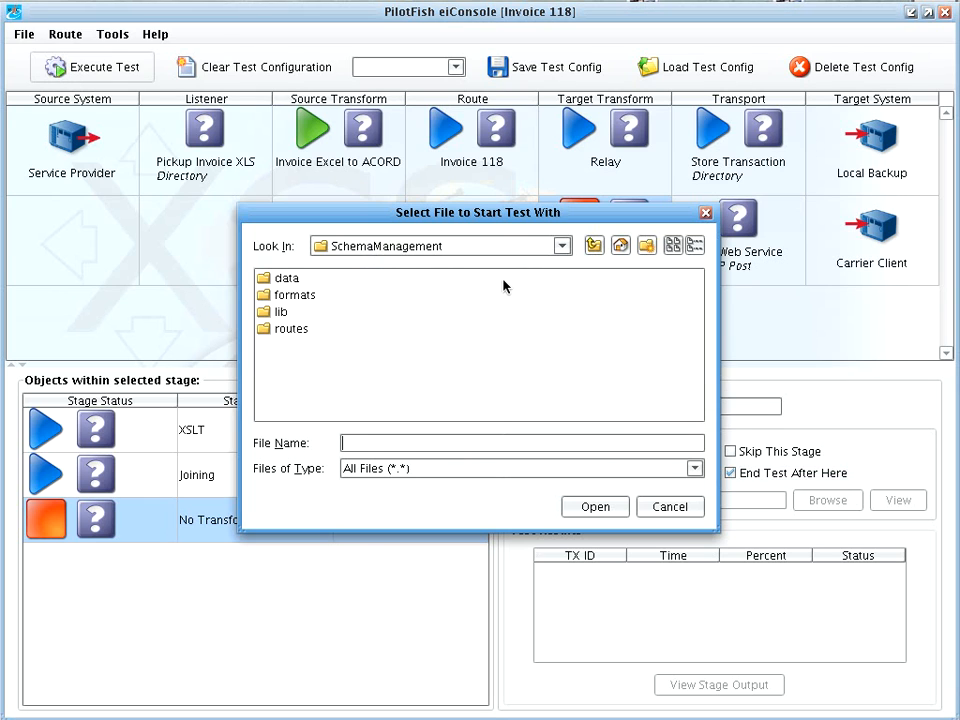
click(545, 248)
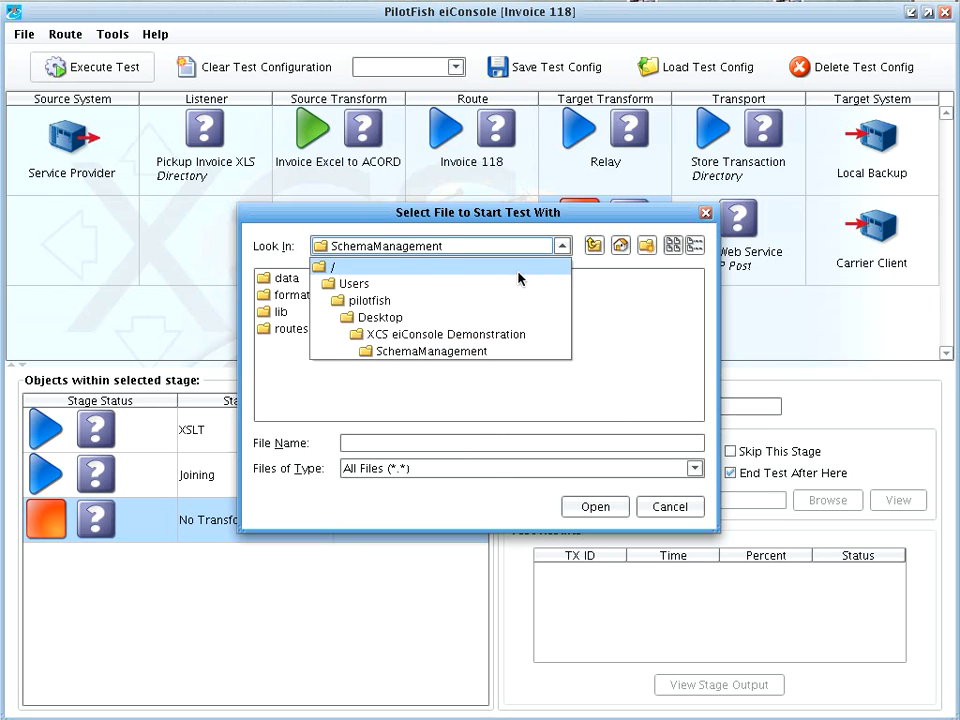
click(522, 268)
scroll(615, 330, right, 3)
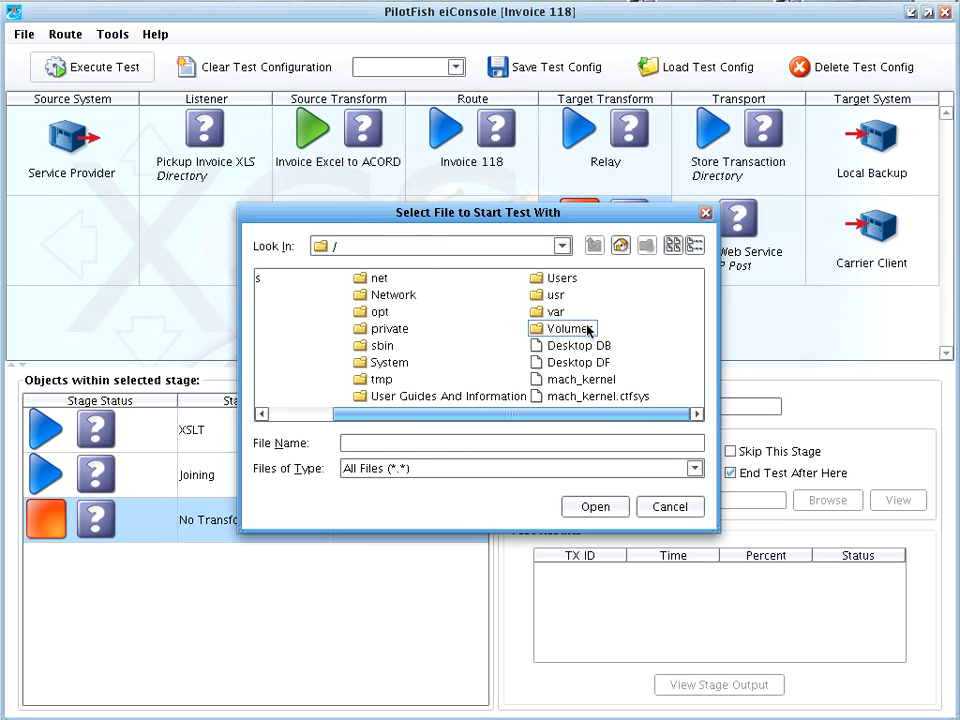
double_click(584, 330)
double_click(288, 280)
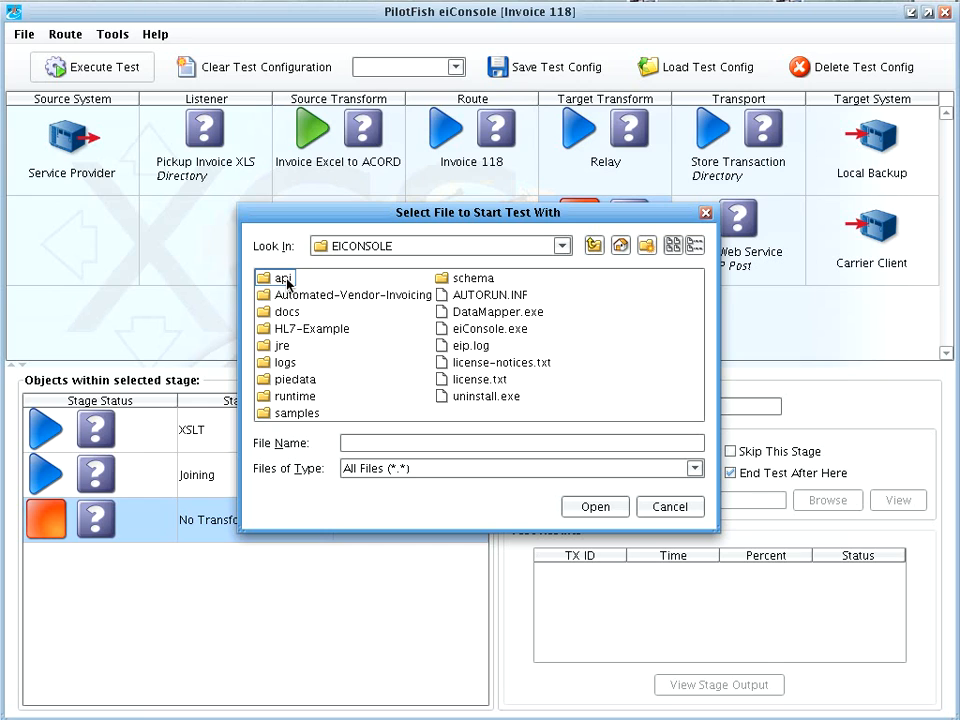
double_click(286, 294)
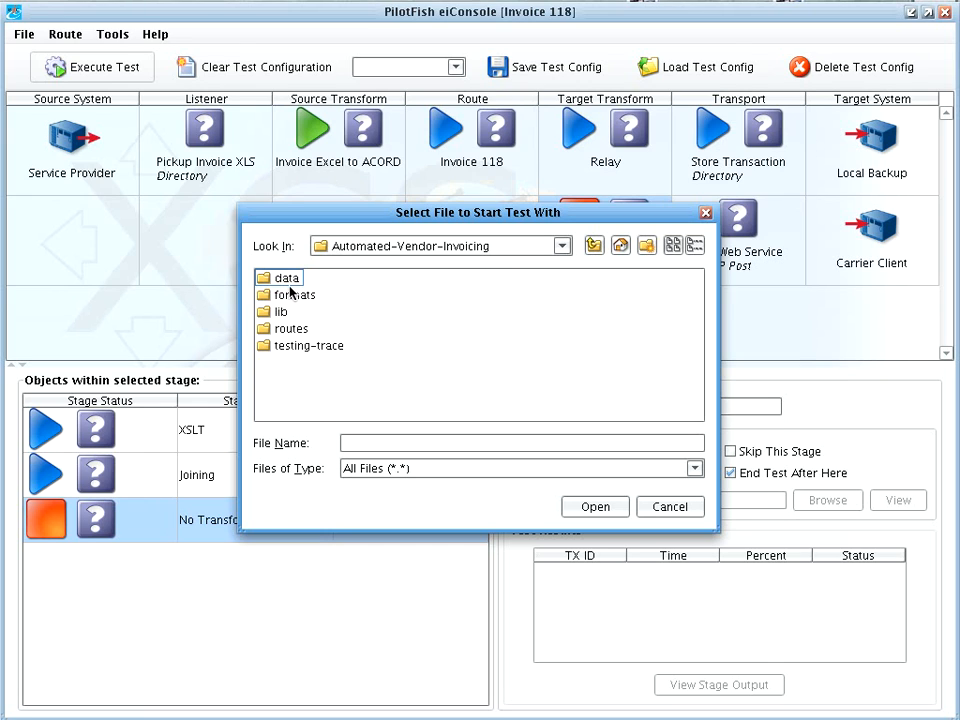
double_click(288, 278)
click(290, 279)
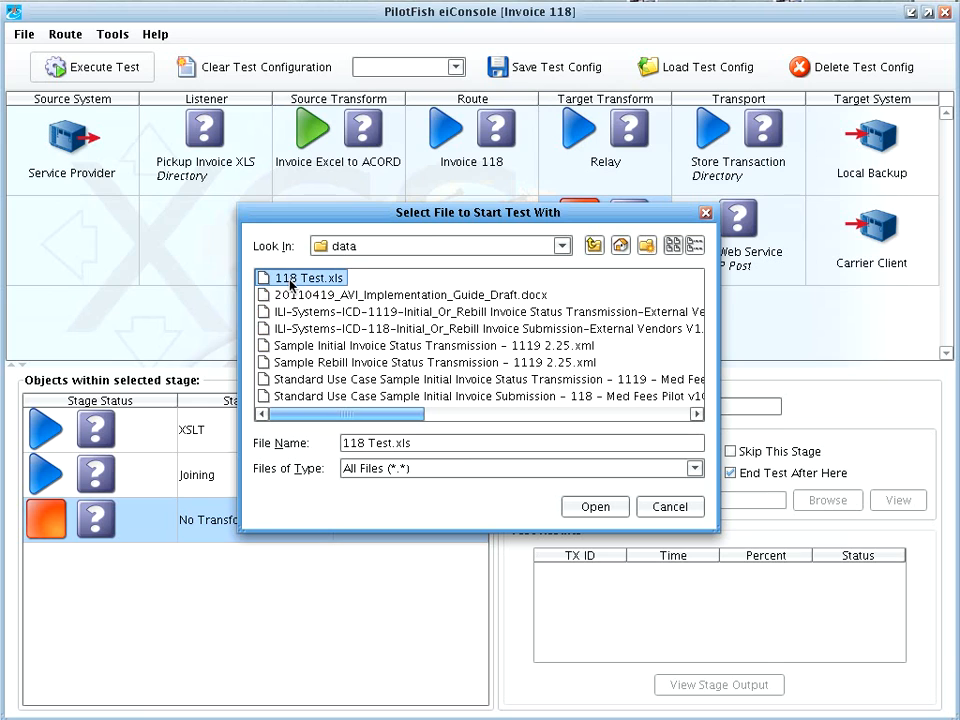
click(598, 506)
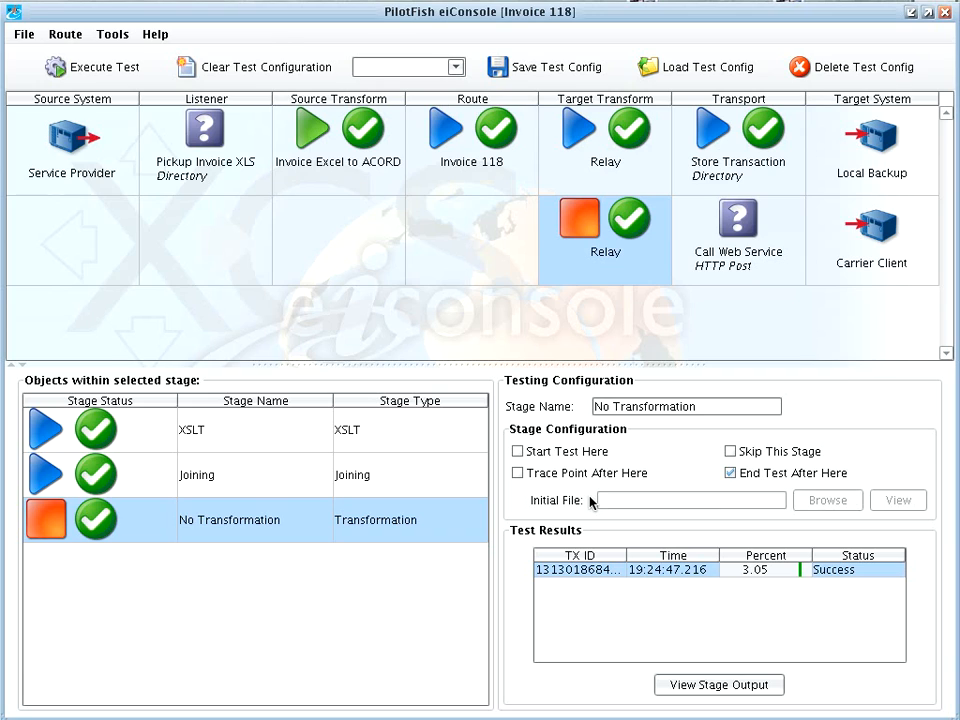
View the raw contents of the initial Excel file at the Invoice Excel to ACORD source transform, then close the viewer.
click(364, 173)
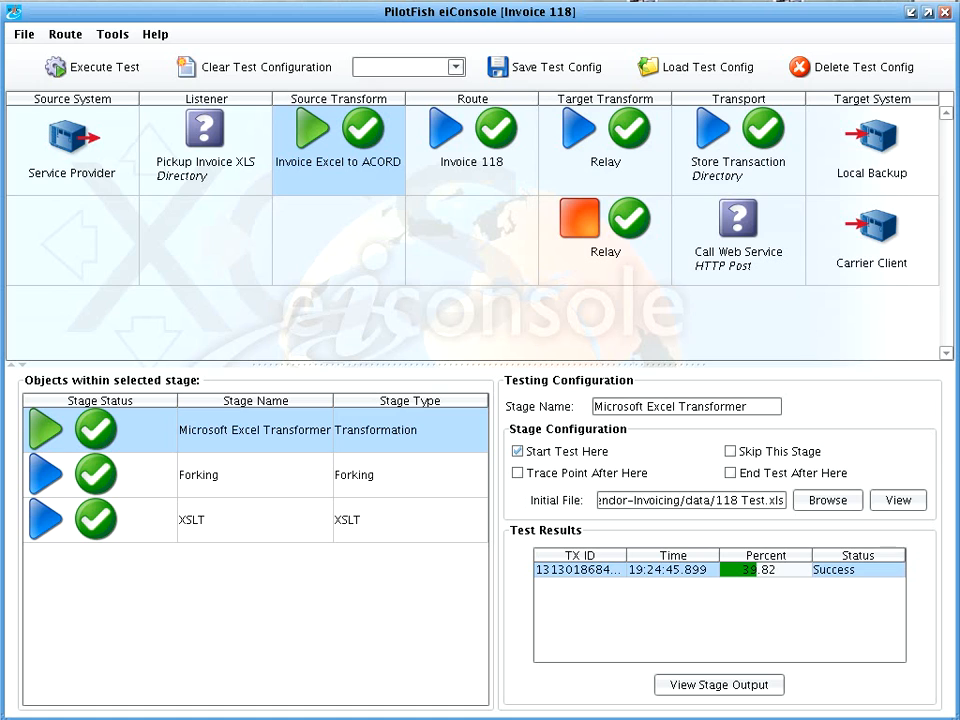
click(904, 500)
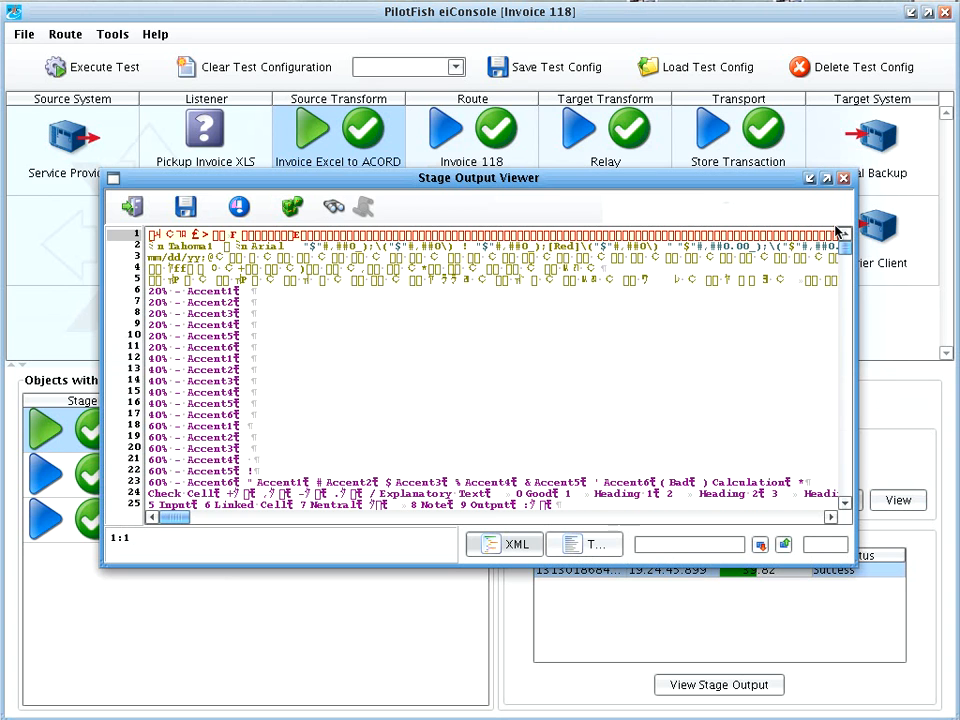
drag(846, 250, 846, 306)
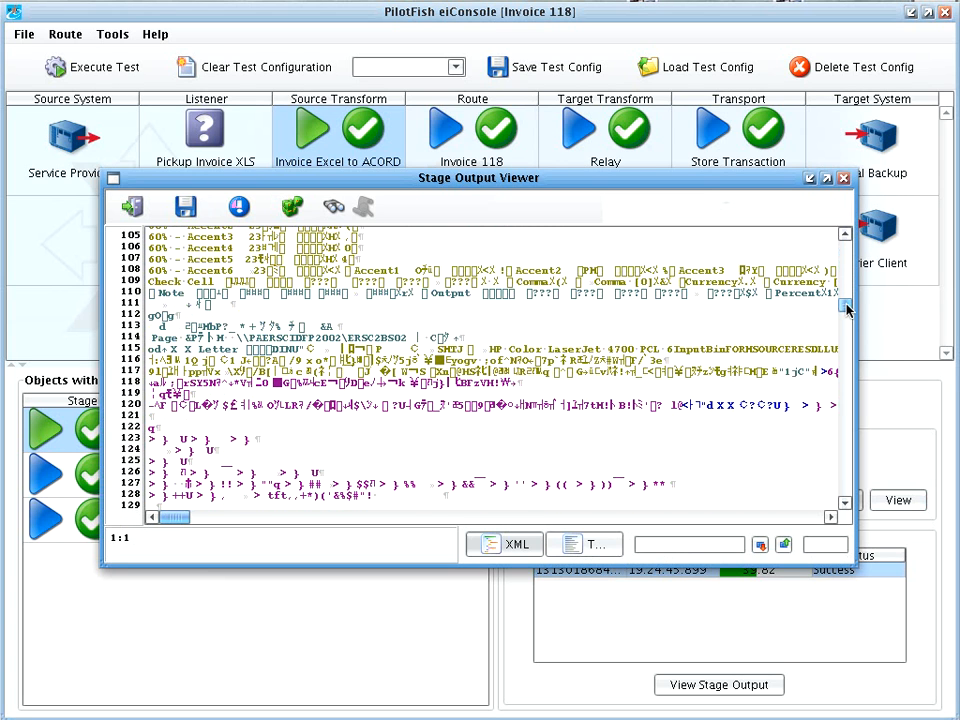
click(131, 206)
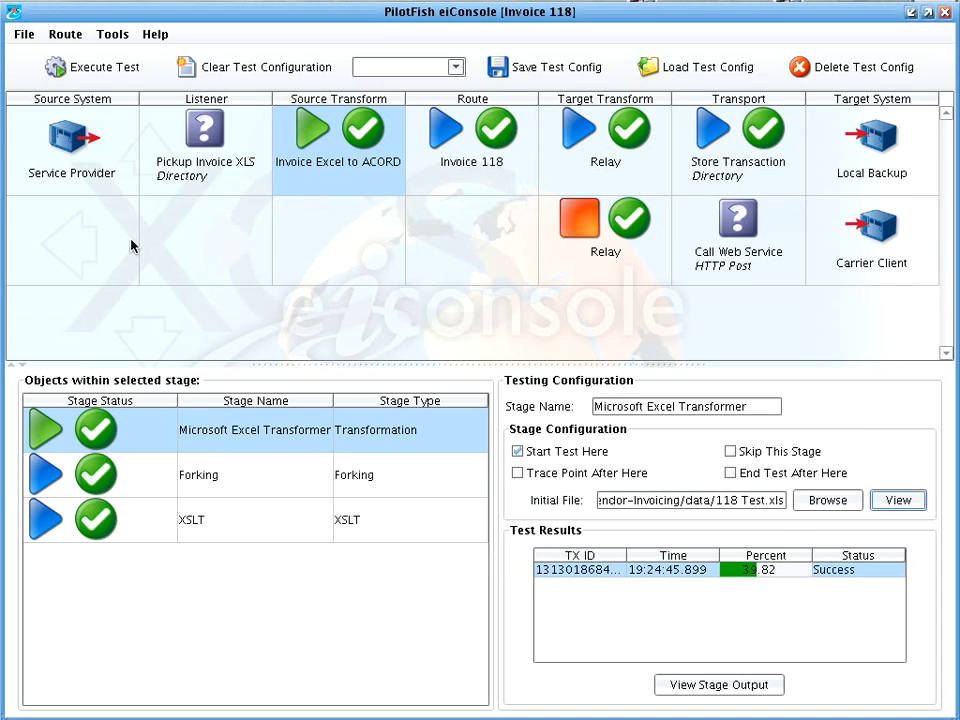
Examine the Microsoft Excel Transformer stage's XML output, including the column list and first row data, then close the viewer.
double_click(186, 430)
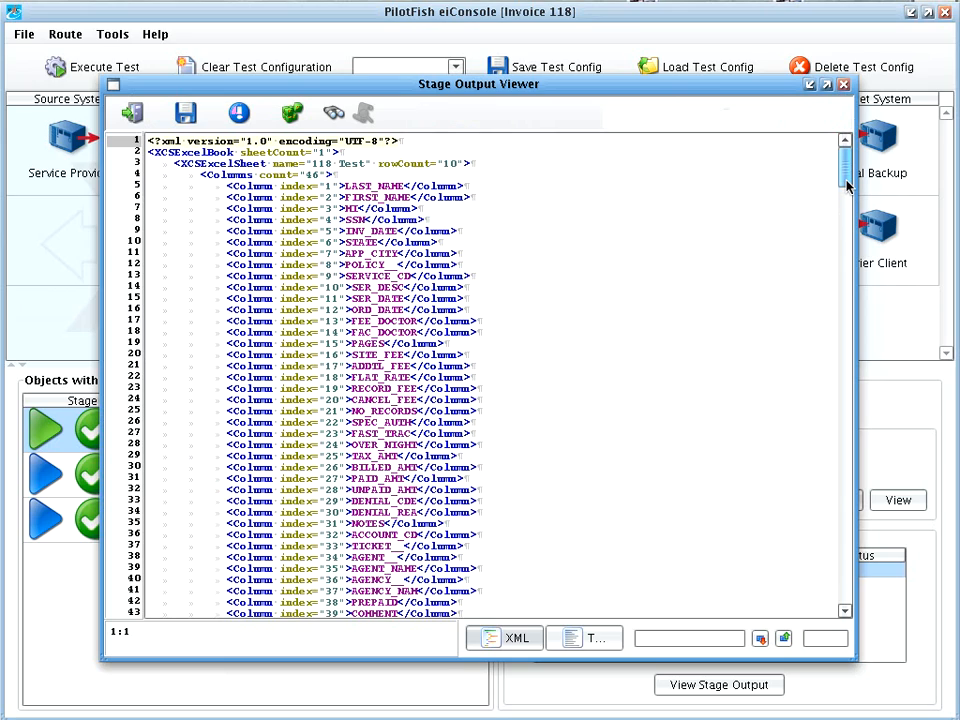
mouse_move(846, 186)
mouse_down()
mouse_move(846, 234)
mouse_move(846, 208)
mouse_up()
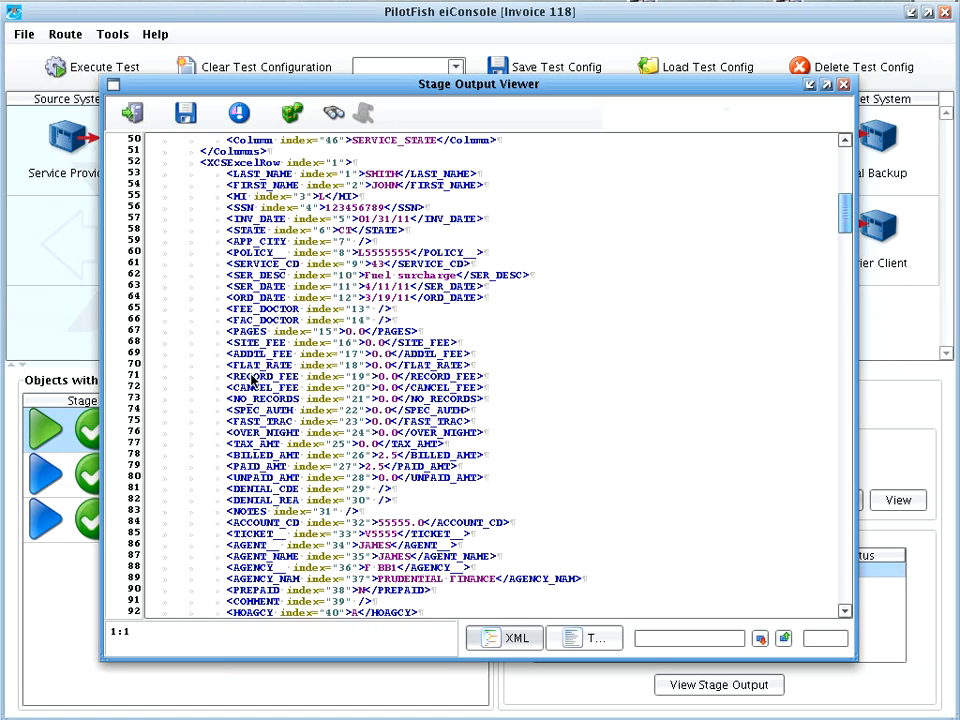
click(133, 113)
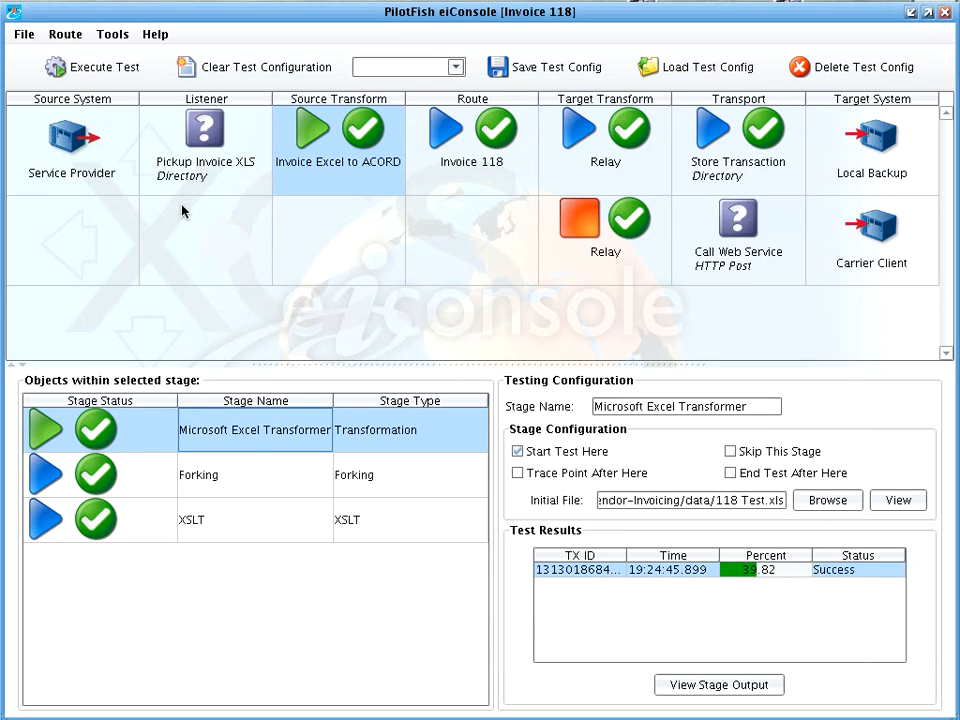
Examine the ACORD XML output of the source transform's XSLT stage, then close the viewer.
click(248, 522)
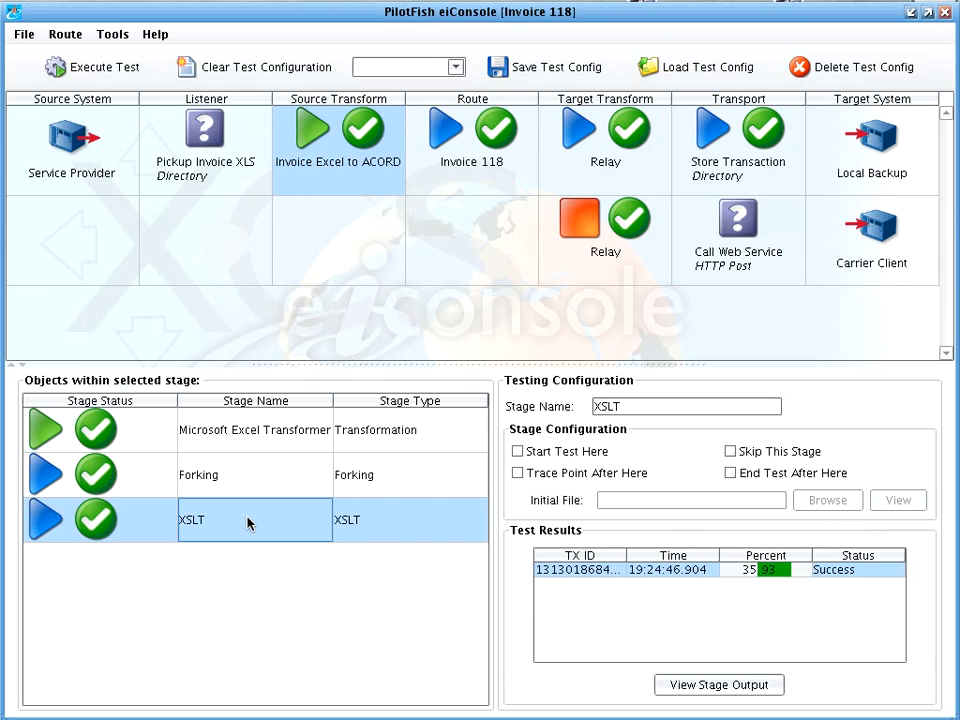
double_click(248, 522)
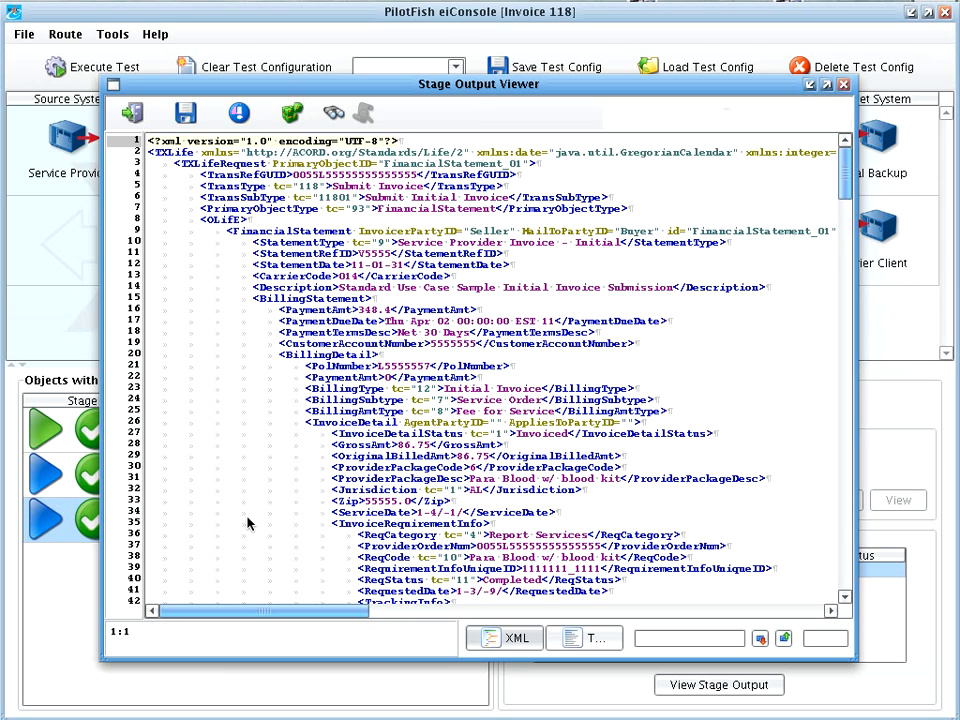
click(135, 120)
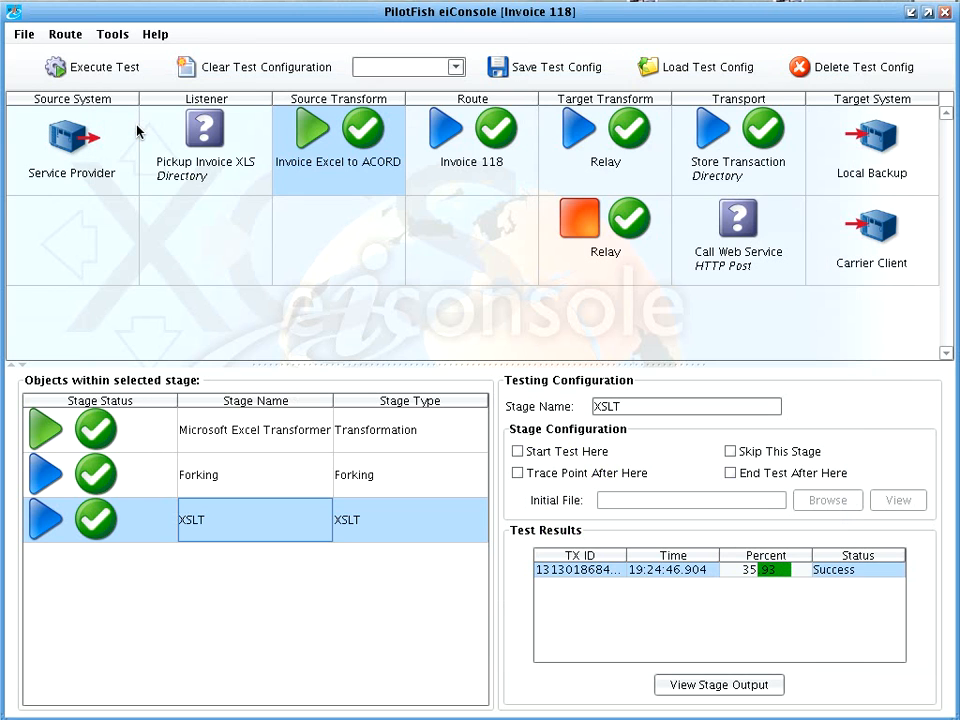
Review the test results for the Invoice 118 route, both Relay target transforms and the Store Transaction transport.
click(452, 181)
click(651, 180)
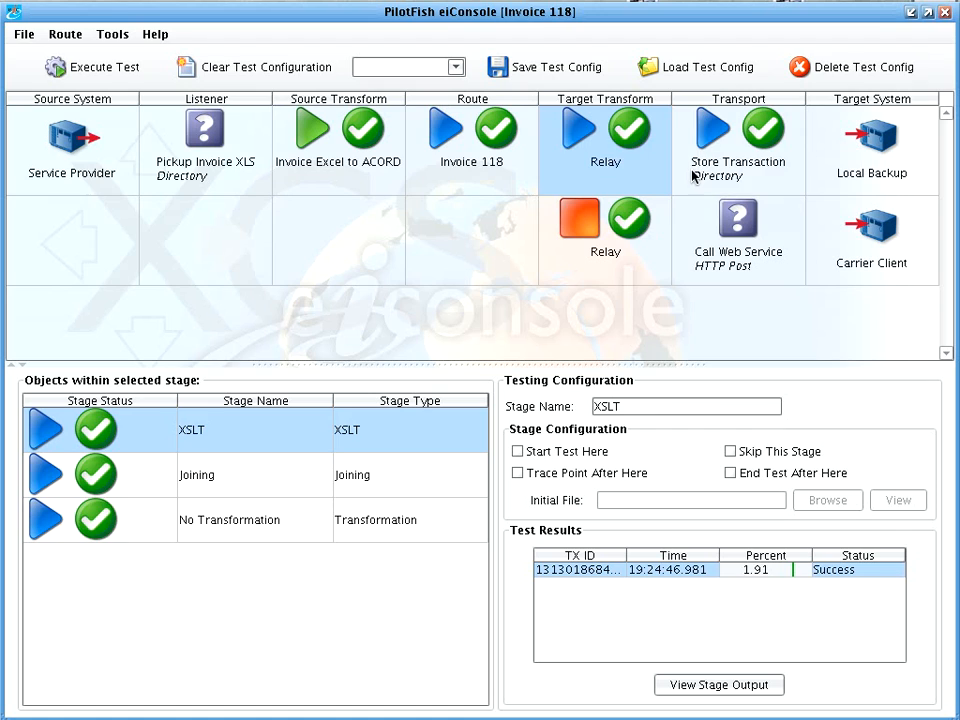
click(700, 180)
click(630, 250)
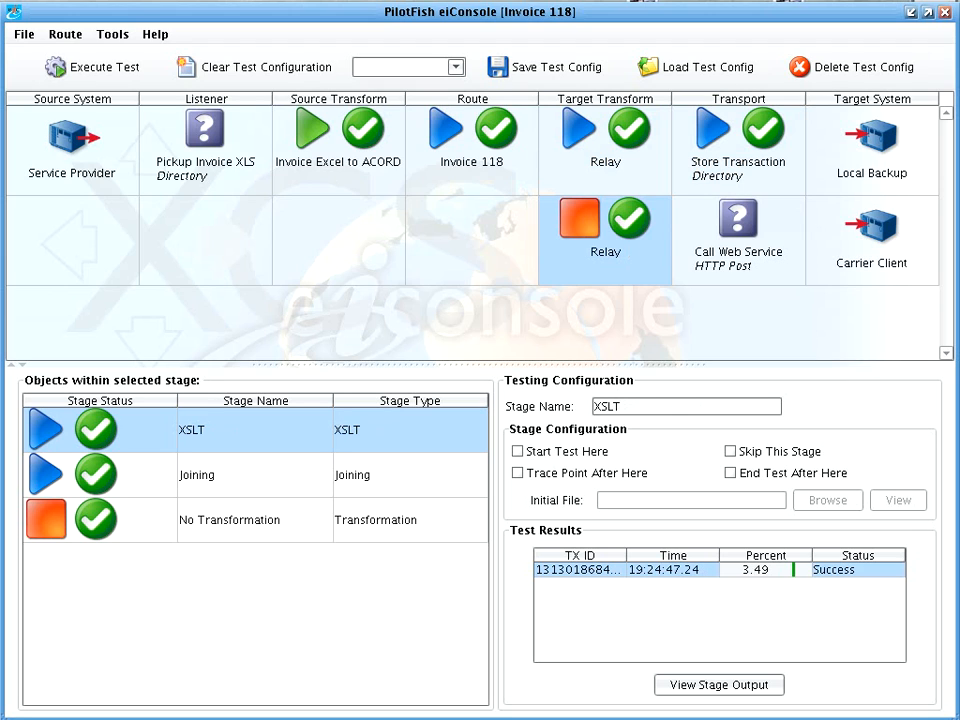
Return to route file management, show the server view for deployment and select the Invoice 1119 route.
click(22, 34)
click(28, 52)
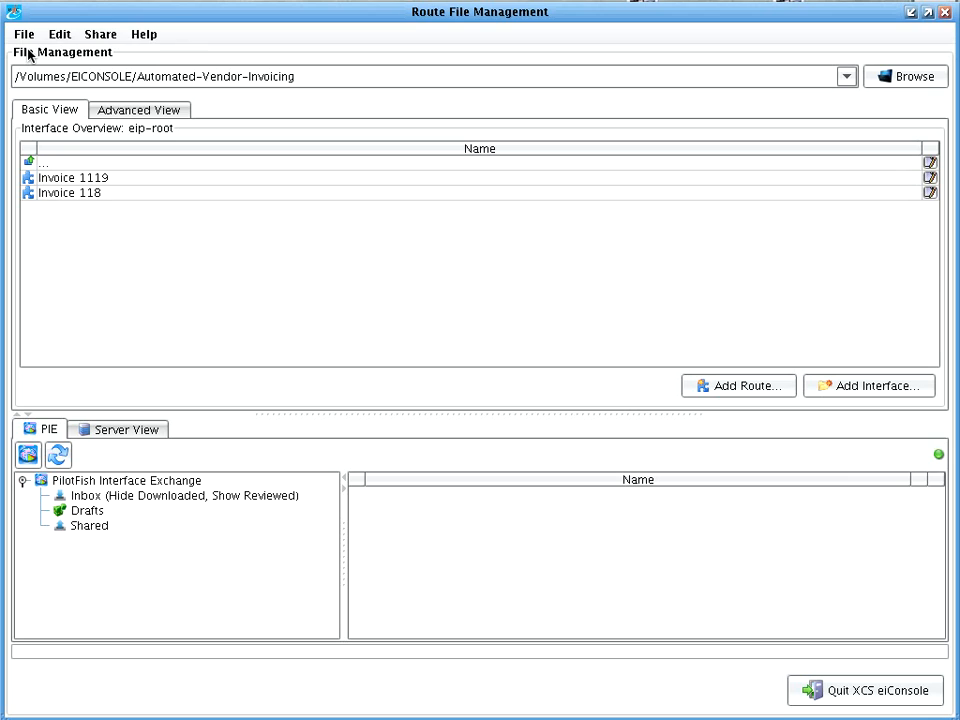
click(102, 432)
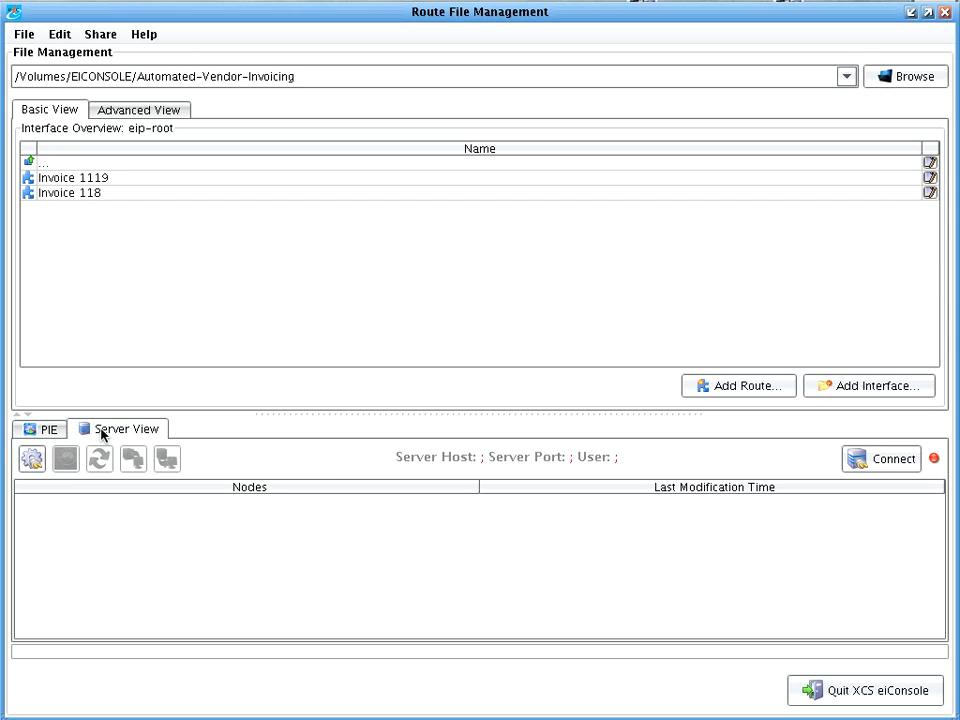
click(126, 178)
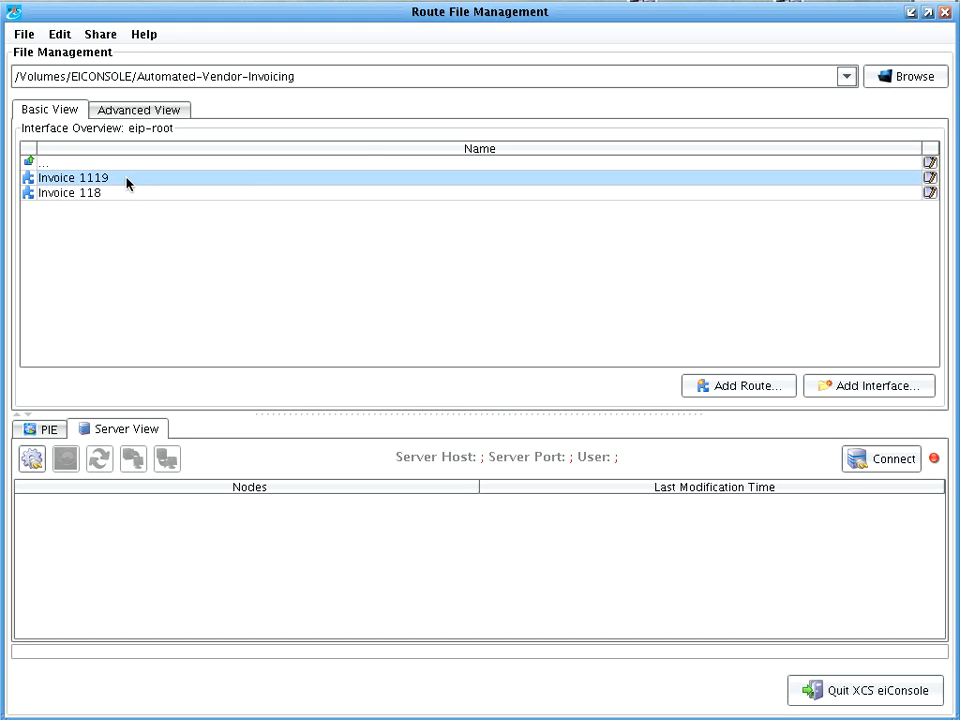